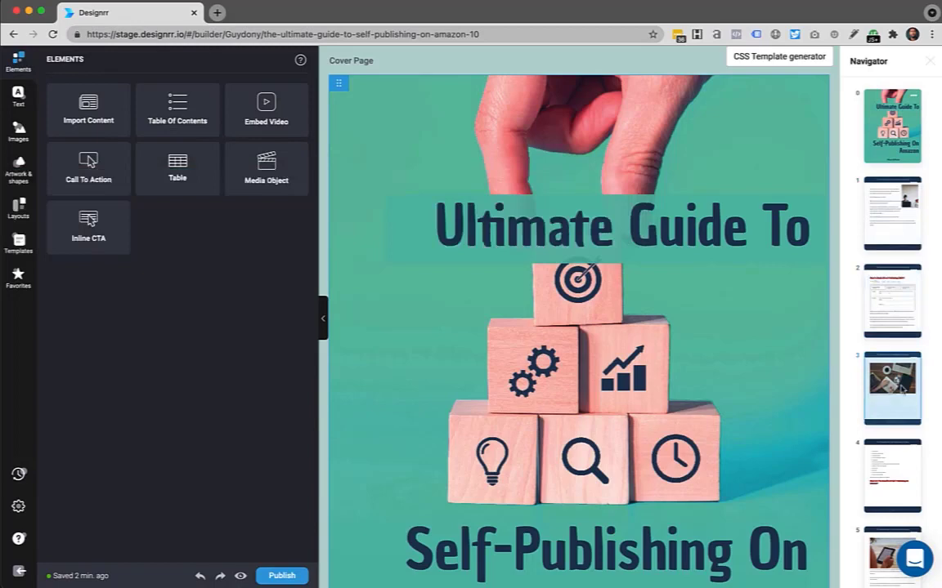
Go to page 7 from the page navigator and look at the options available for that page.
scroll(902, 388, "down", 10)
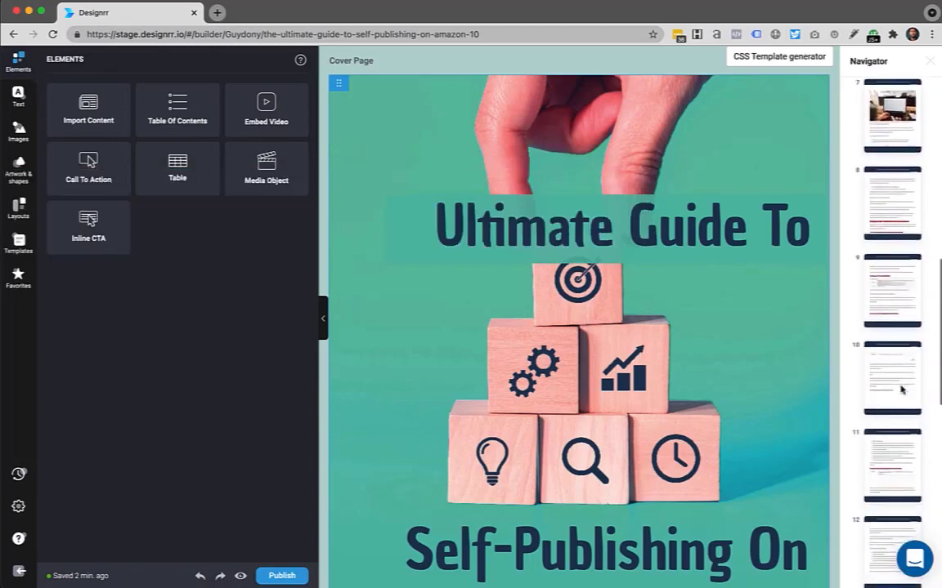
scroll(899, 368, "up", 2)
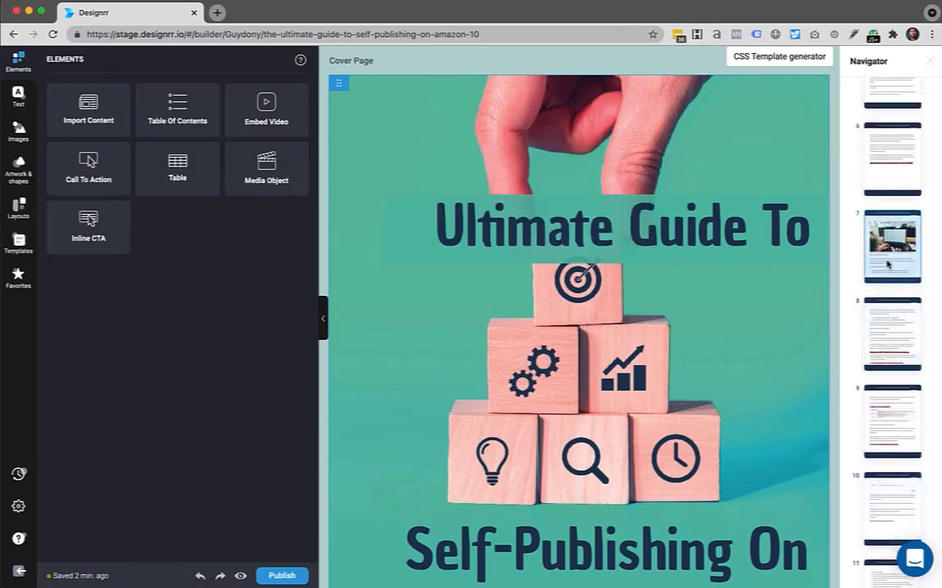
left_click(888, 263)
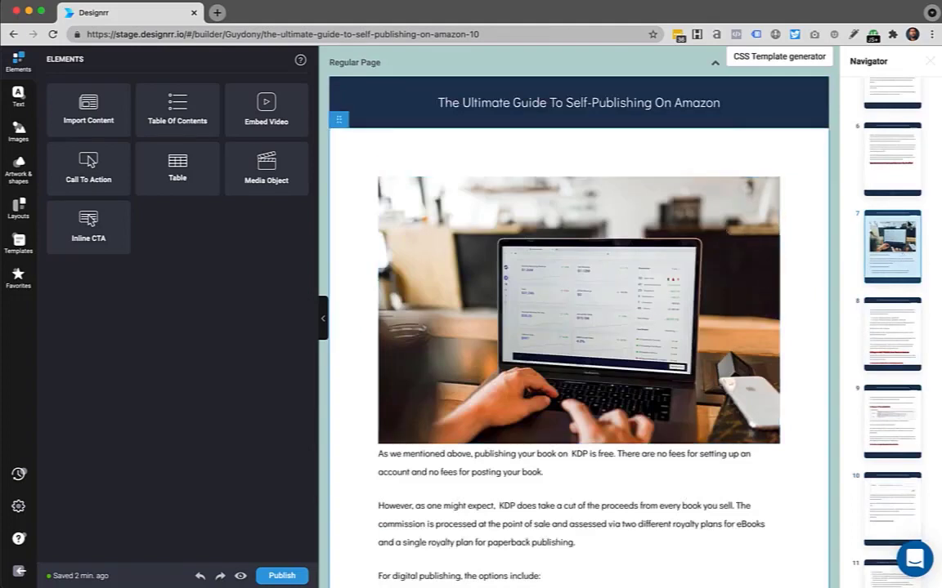
left_click(914, 221)
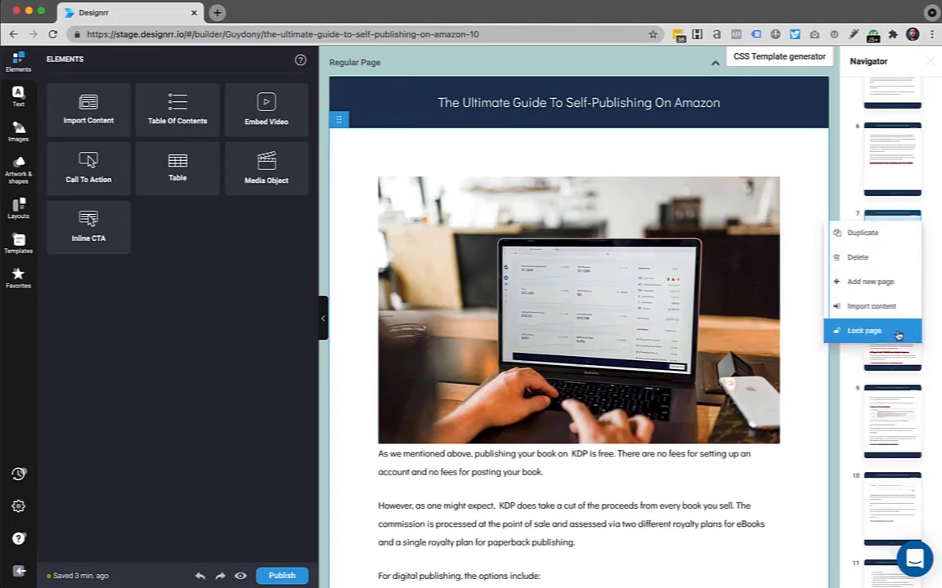
left_click(851, 376)
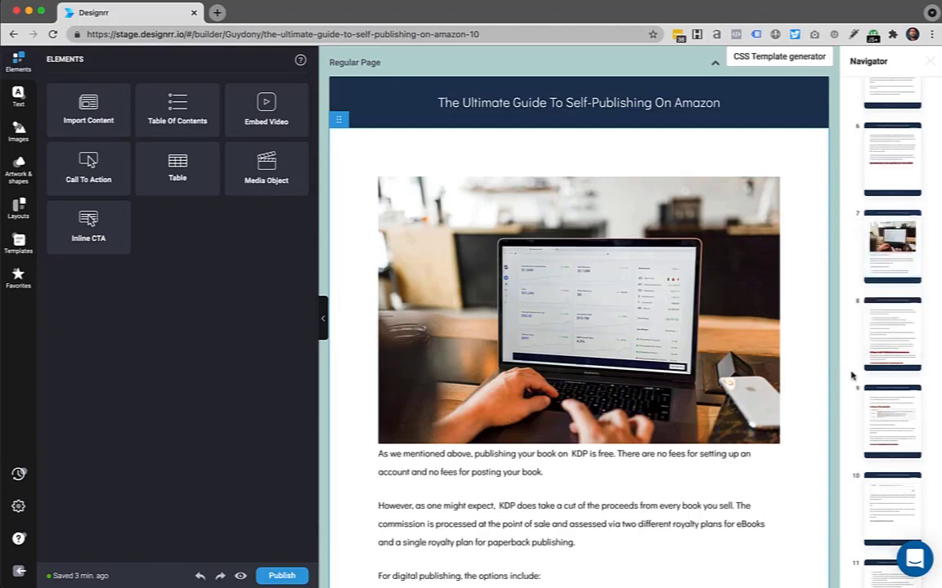
Hide and restore the page navigator and the elements sidebar, and narrow the sidebar to widen the page area.
left_click(929, 62)
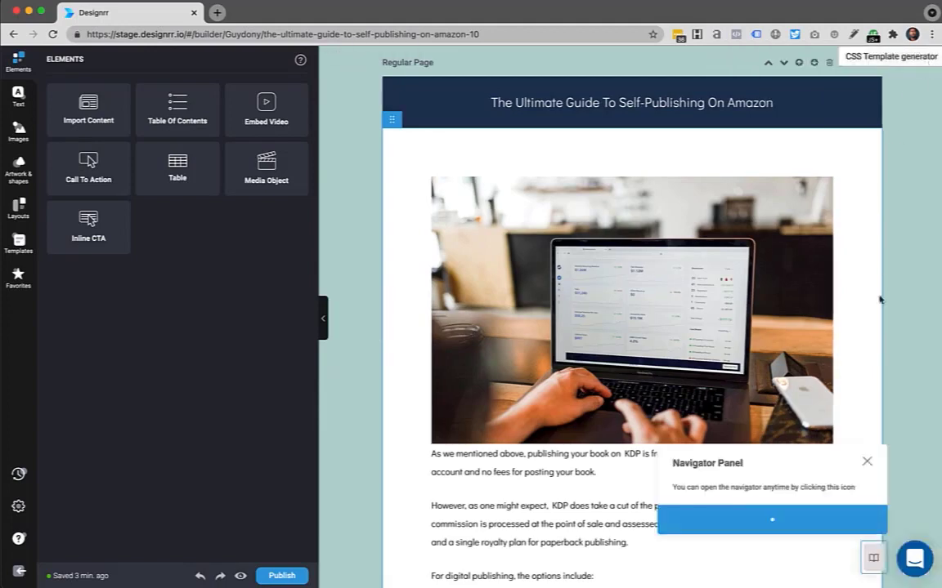
left_click(873, 558)
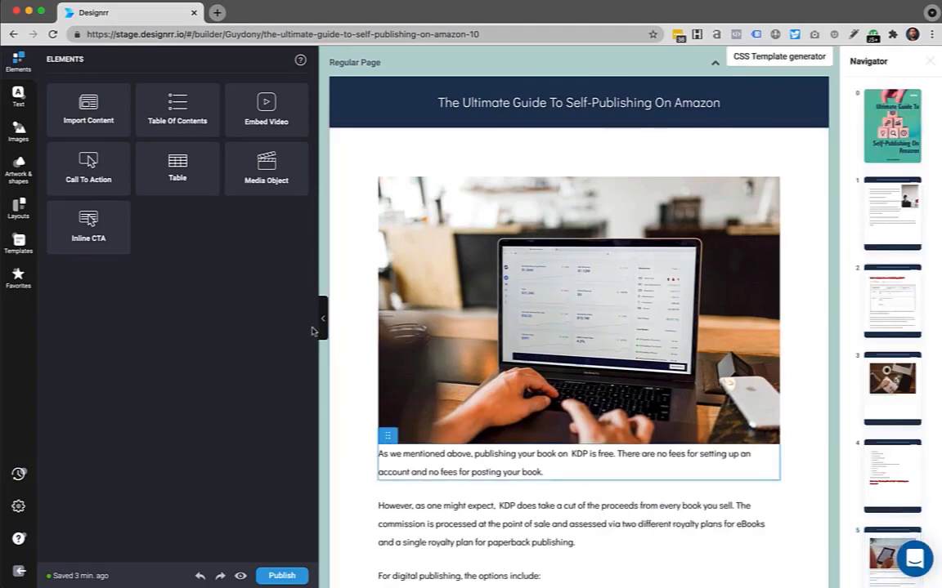
left_click(322, 319)
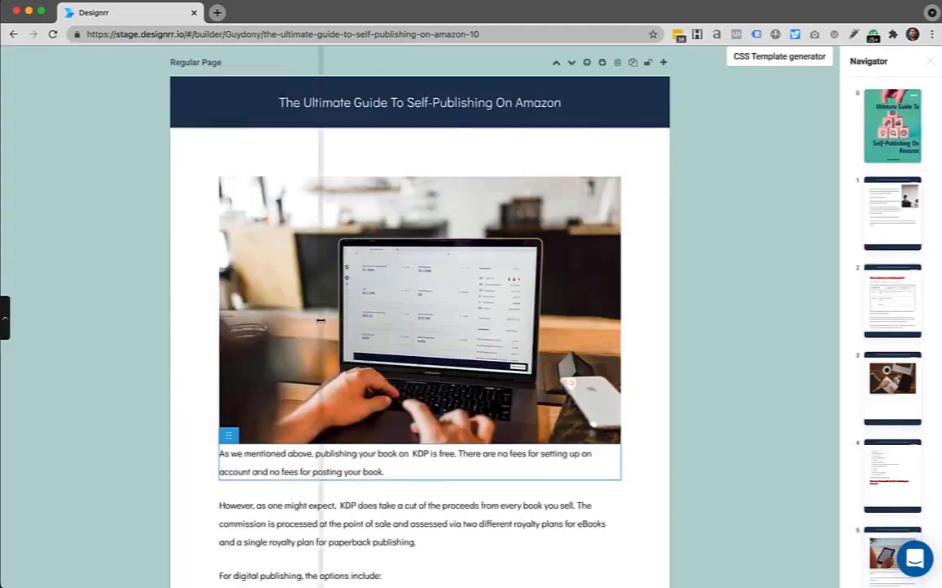
left_click(7, 321)
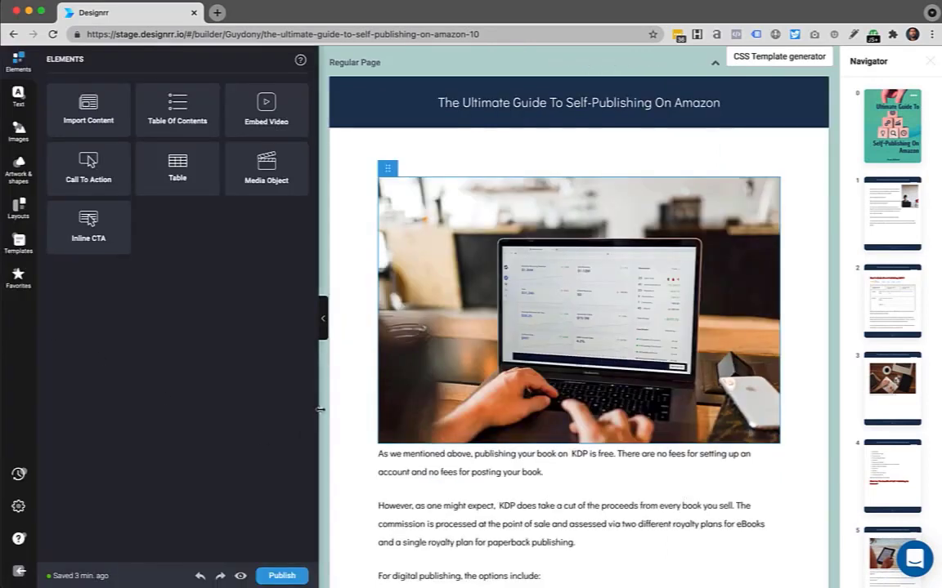
left_click_drag(320, 409, 155, 412)
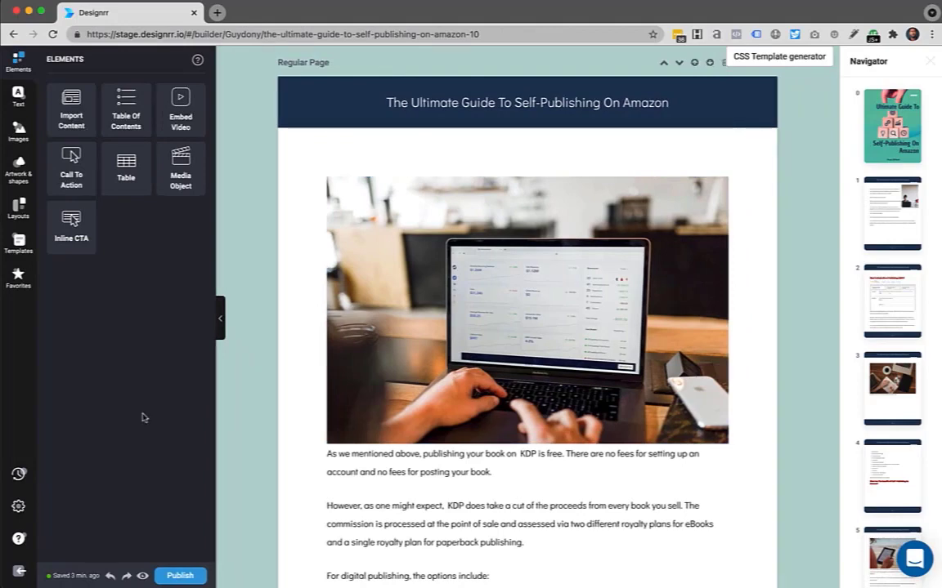
Insert "abc" inside the word "expect" in the second paragraph of page 7.
scroll(448, 416, "down", 3)
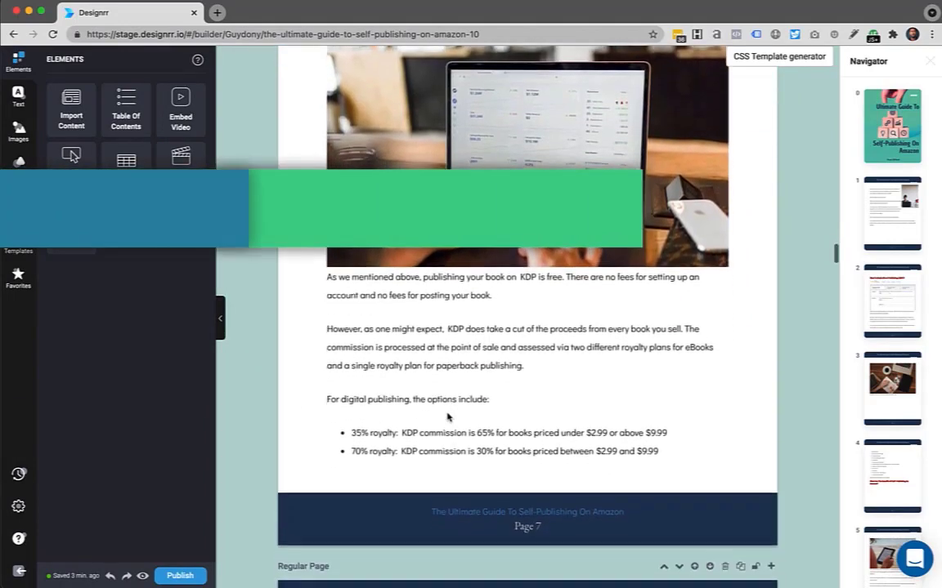
left_click(428, 329)
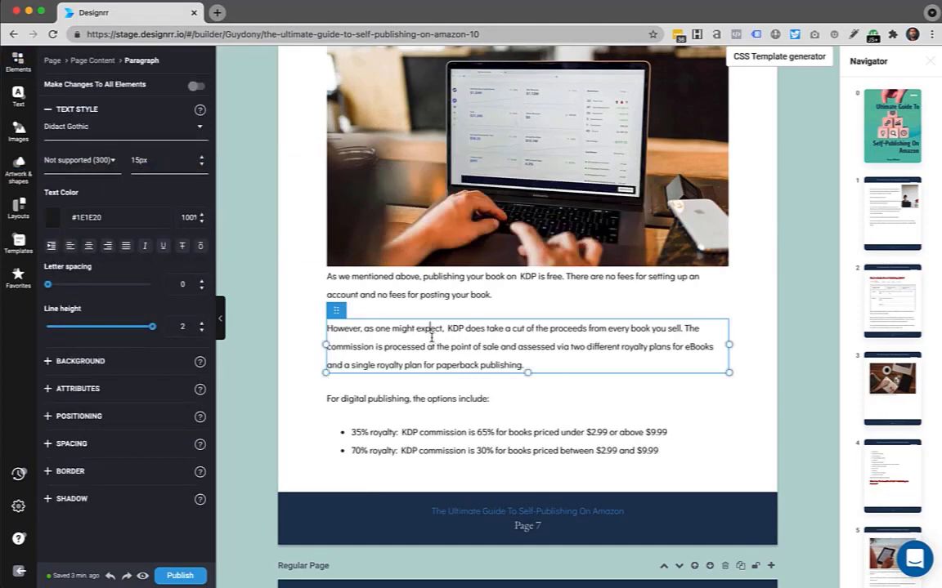
type("abc")
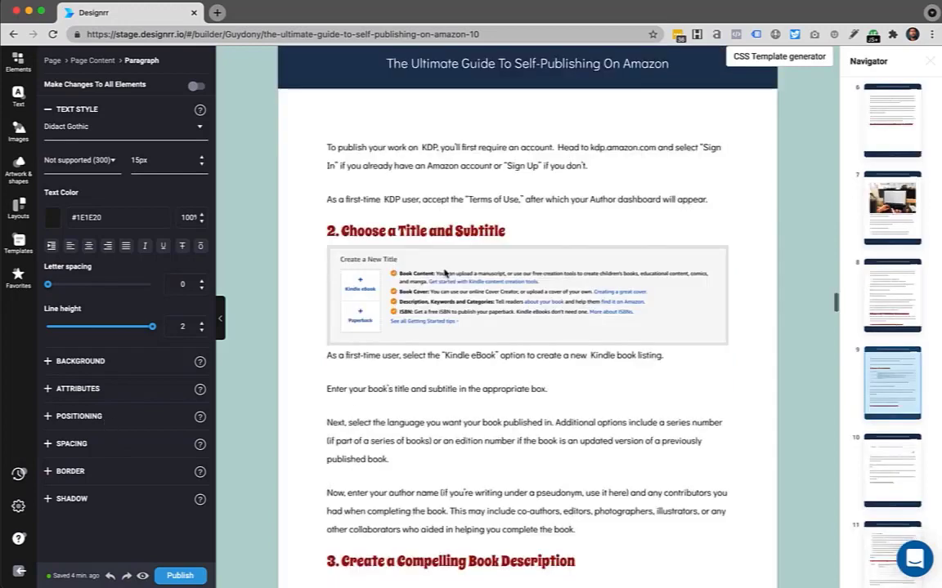
Change the font of the "2. Choose a Title and Subtitle" heading to Arimo, applying the change to all matching headings.
left_click(381, 183)
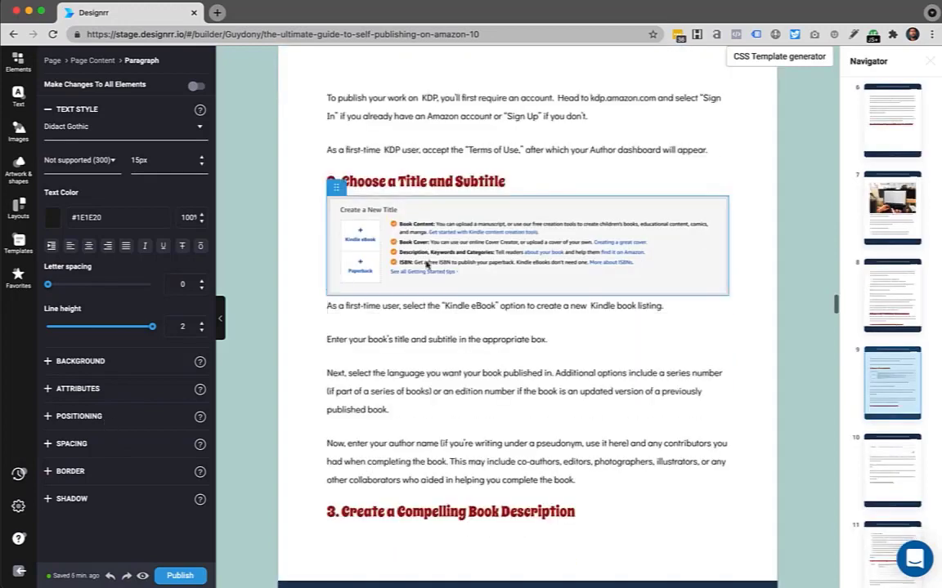
left_click(376, 506)
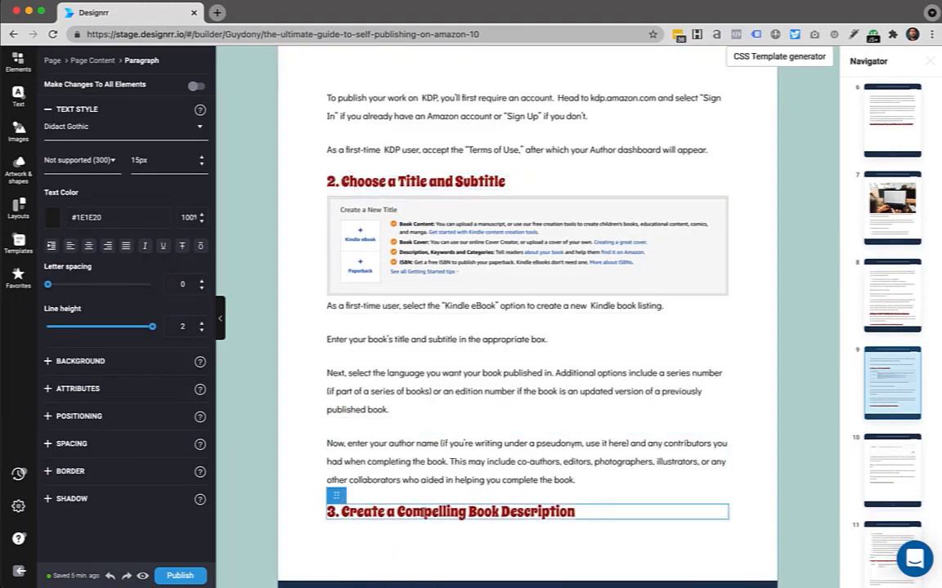
left_click(381, 183)
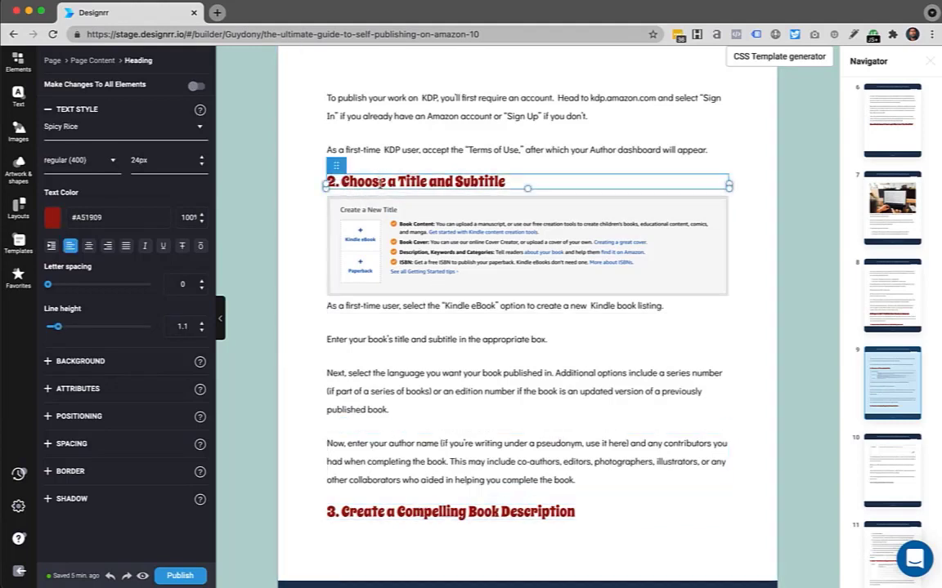
mouse_move(333, 167)
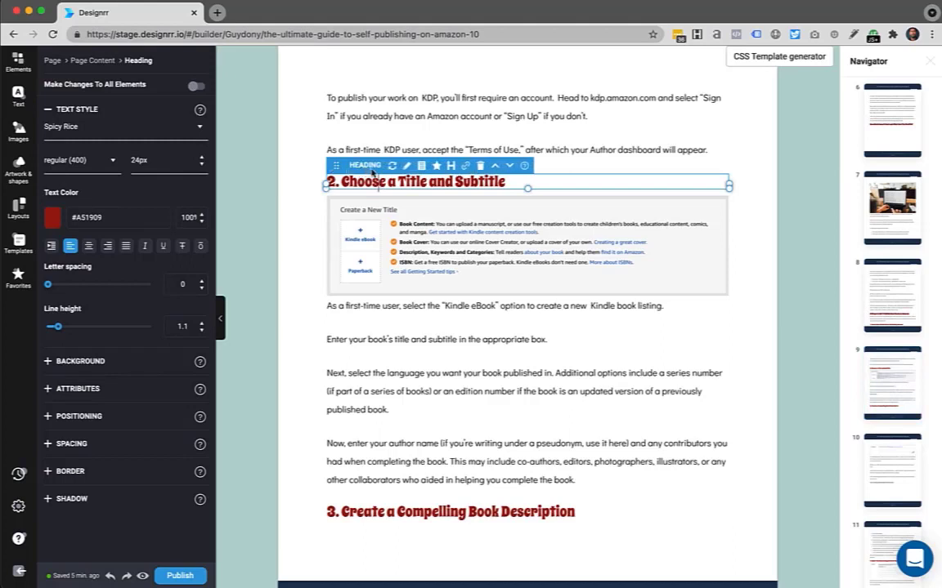
left_click(196, 86)
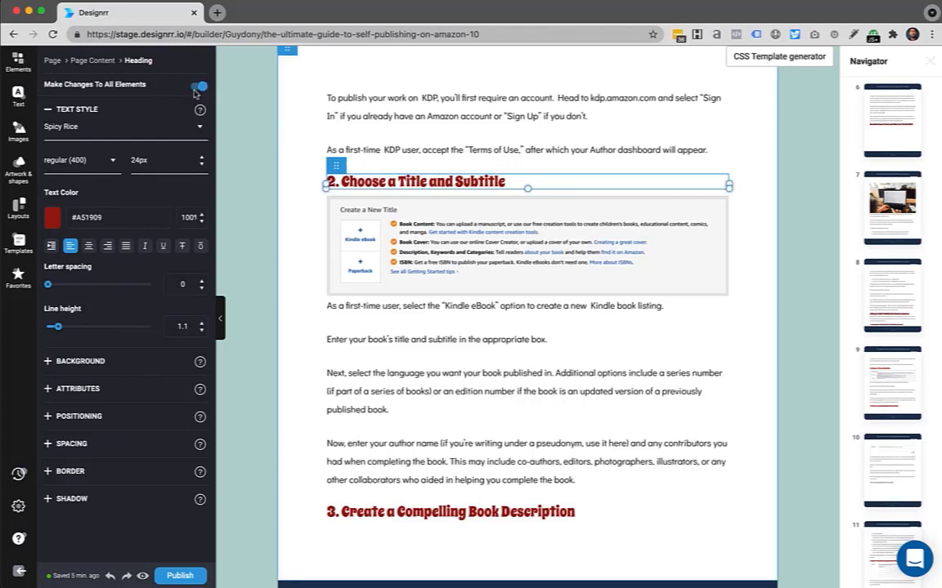
left_click(69, 129)
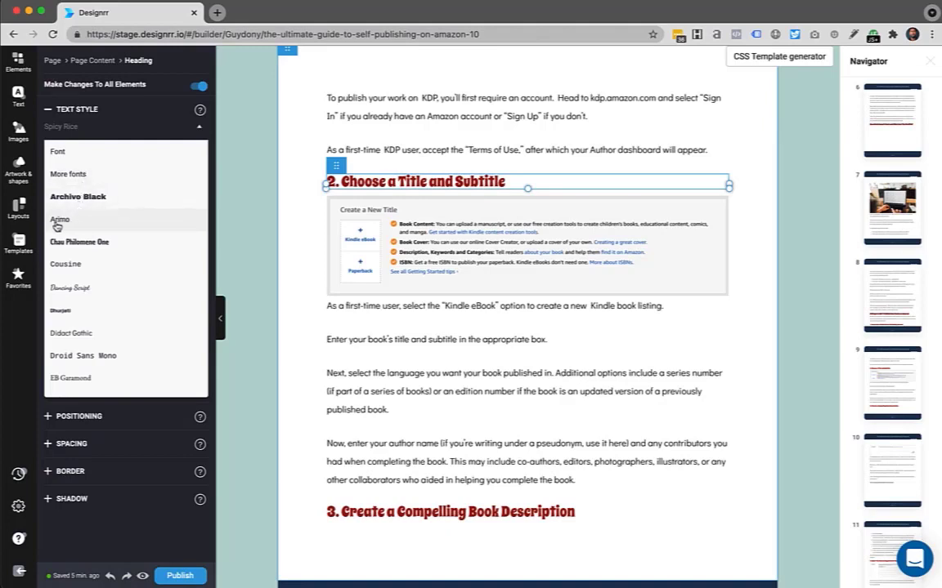
left_click(82, 226)
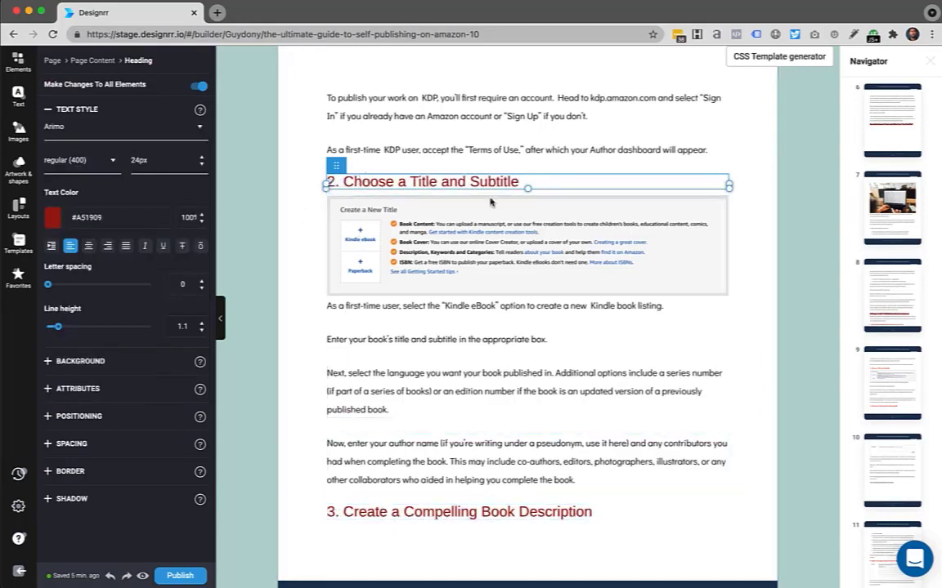
Change the font of page 8's "8 Steps to Self-Publish Your Book on Amazon" heading to Arimo, applying it to all matching headings.
left_click(881, 297)
scroll(548, 410, "down", 2)
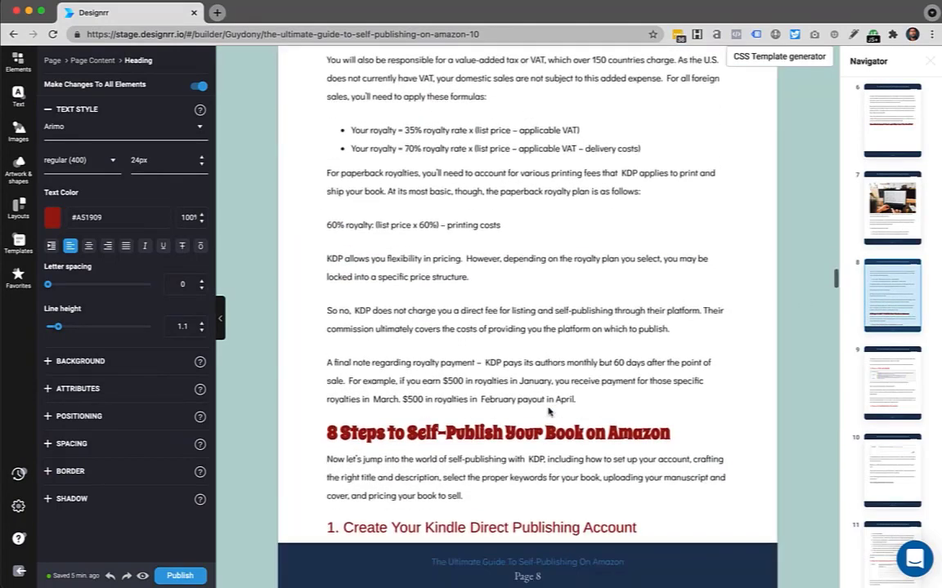
scroll(549, 411, "down", 2)
left_click(455, 361)
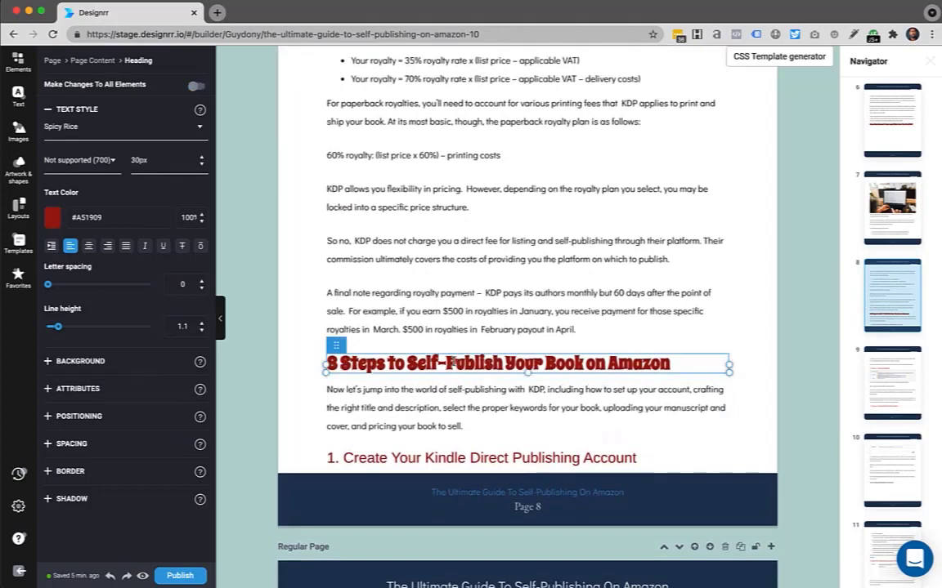
scroll(452, 361, "down", 1)
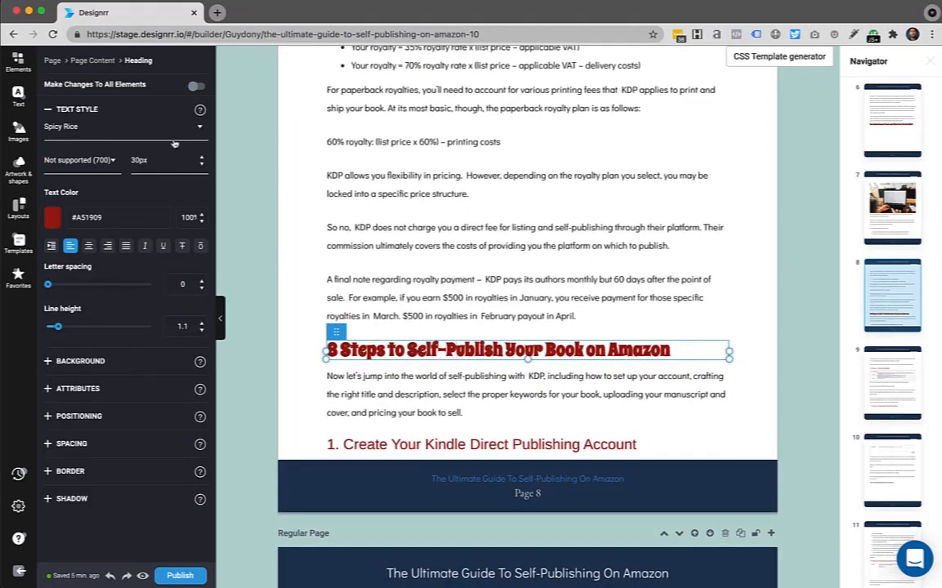
left_click(198, 87)
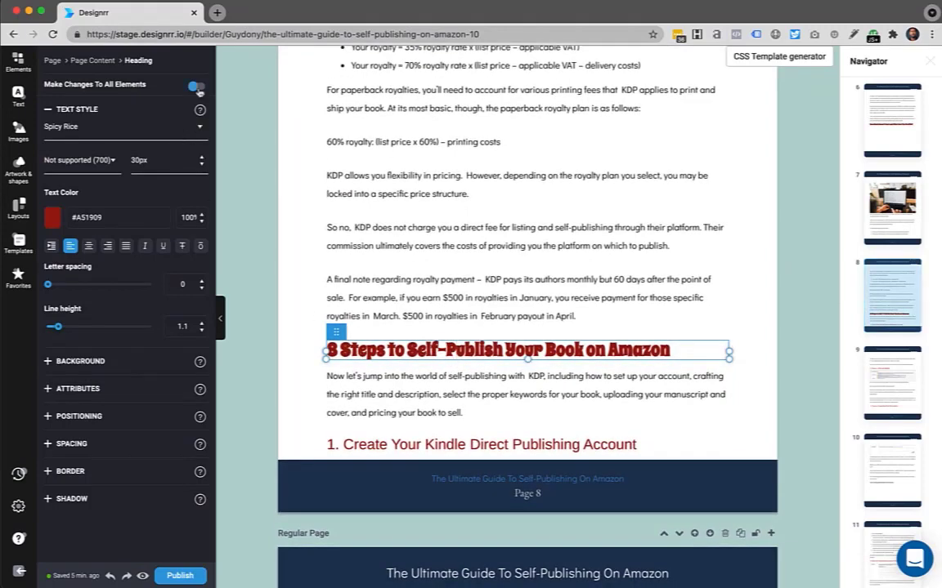
left_click(79, 128)
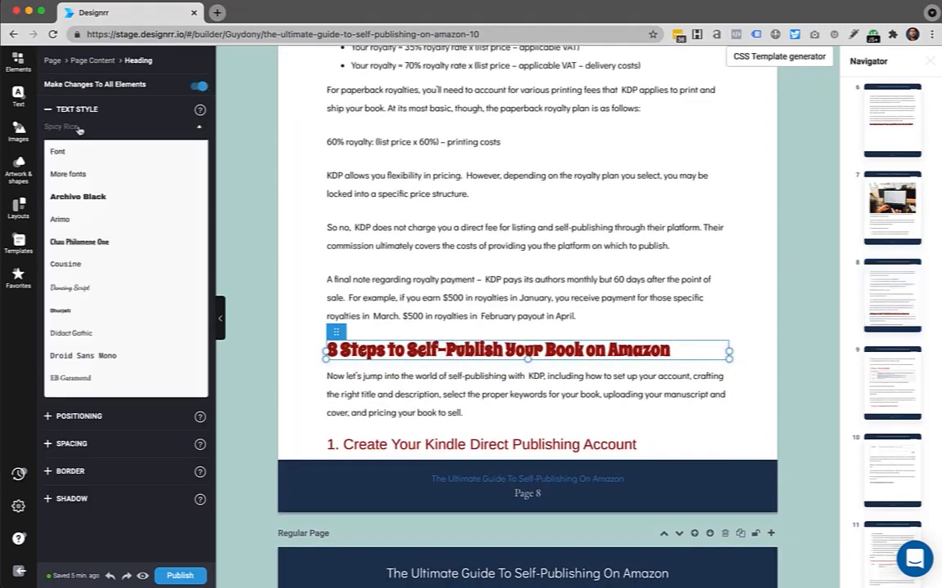
left_click(60, 221)
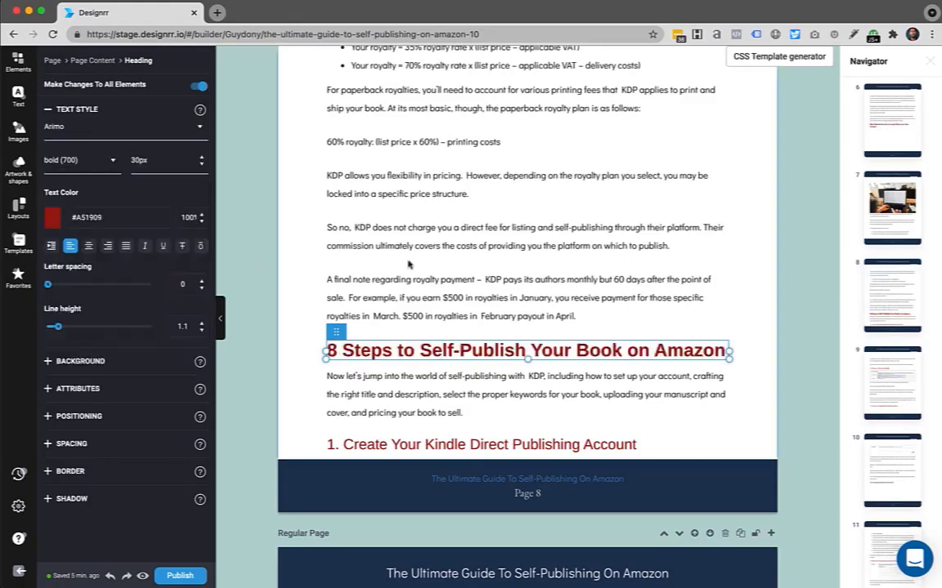
left_click(307, 307)
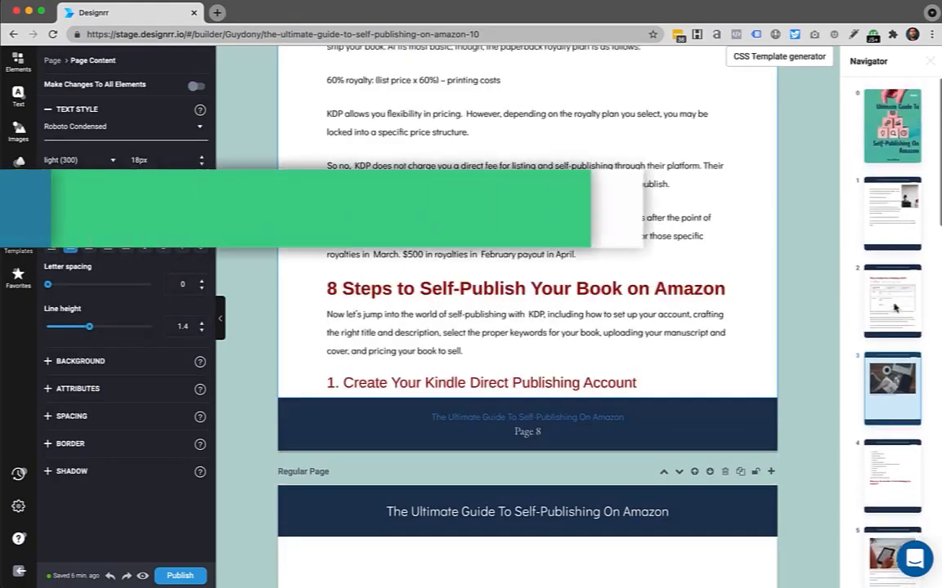
Go to page 5 and examine the gap between the images and the text below them on pages 5 and 7.
scroll(894, 309, "down", 3)
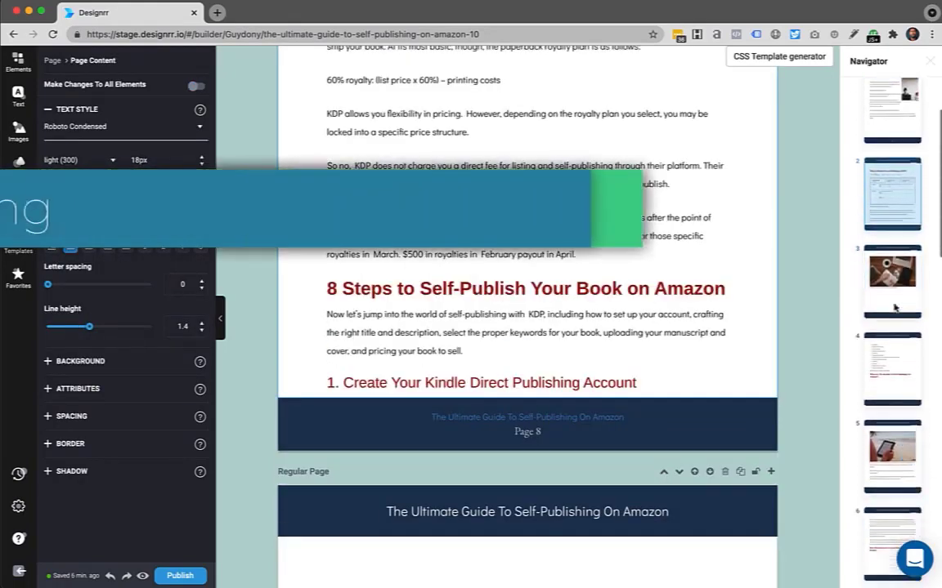
scroll(895, 308, "down", 2)
left_click(897, 267)
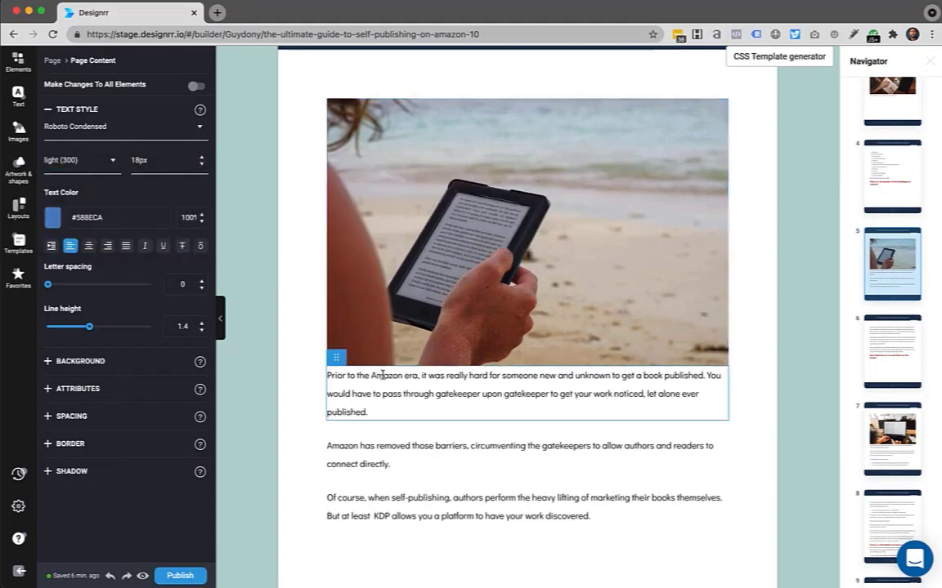
scroll(541, 327, "down", 5)
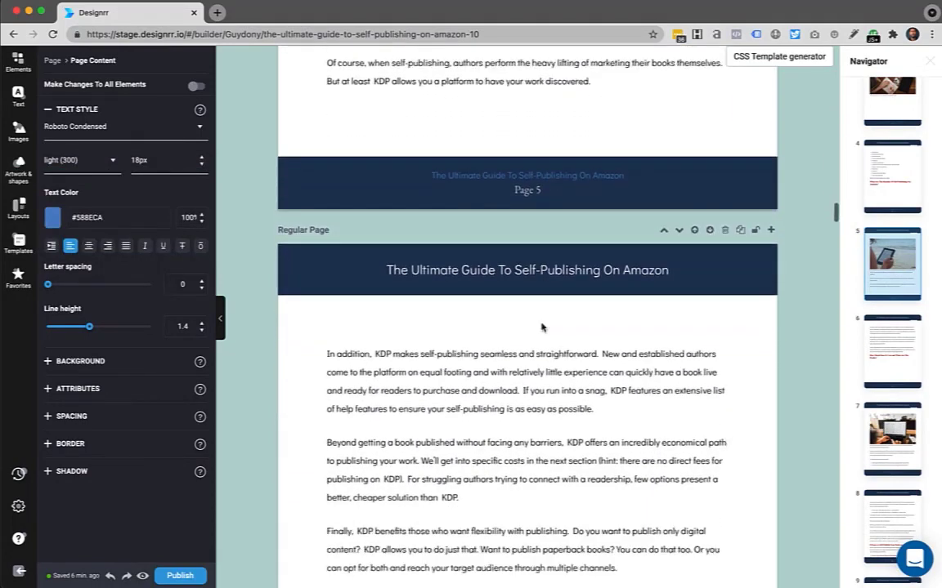
scroll(541, 327, "down", 10)
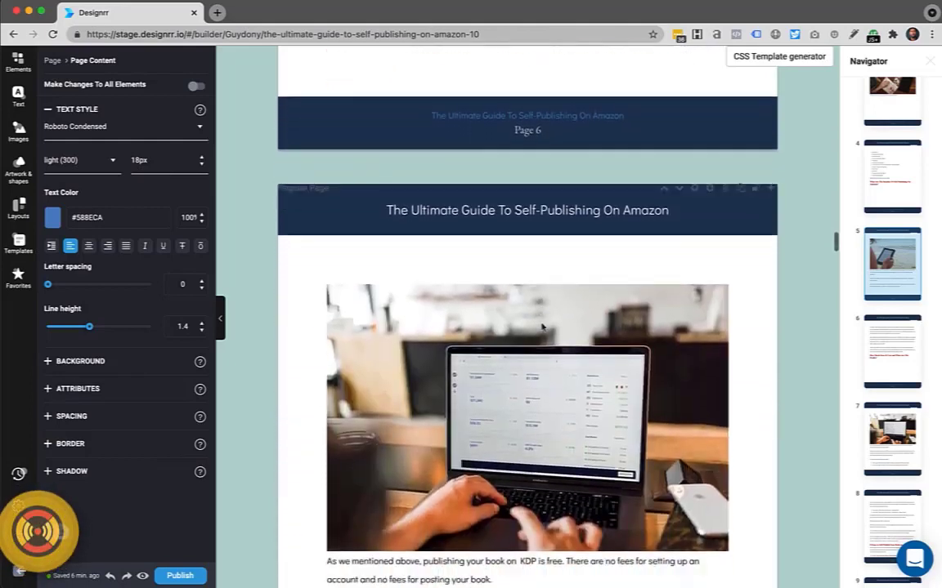
scroll(541, 327, "down", 3)
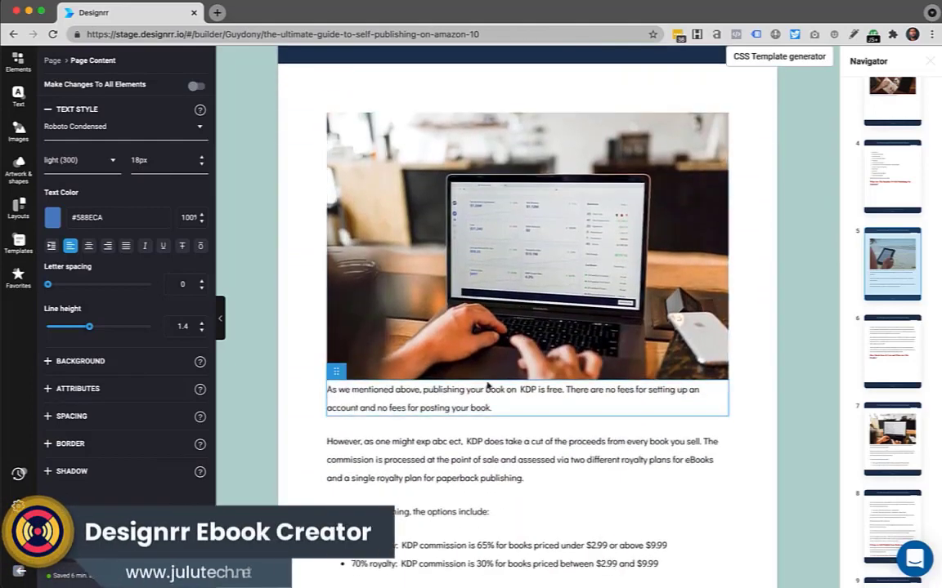
scroll(495, 335, "up", 9)
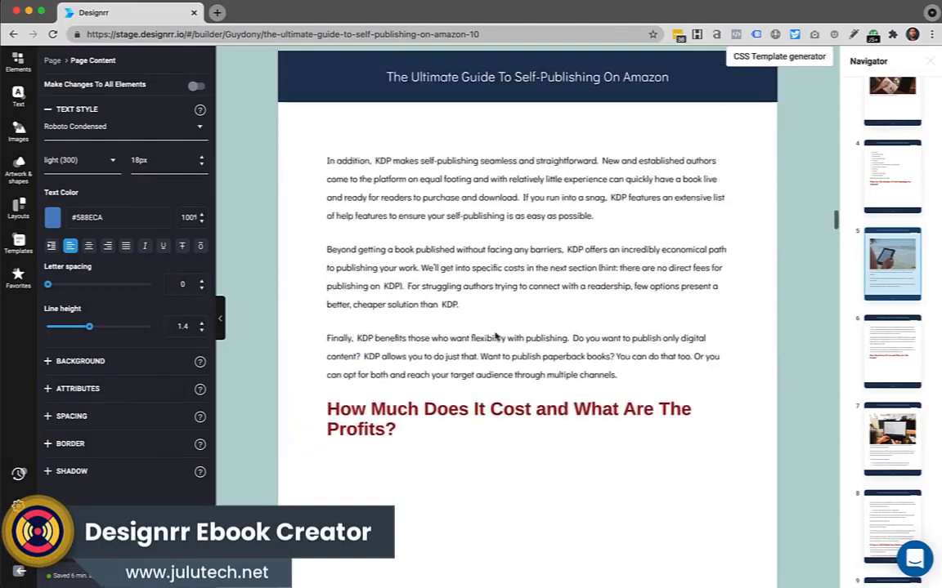
scroll(495, 335, "up", 10)
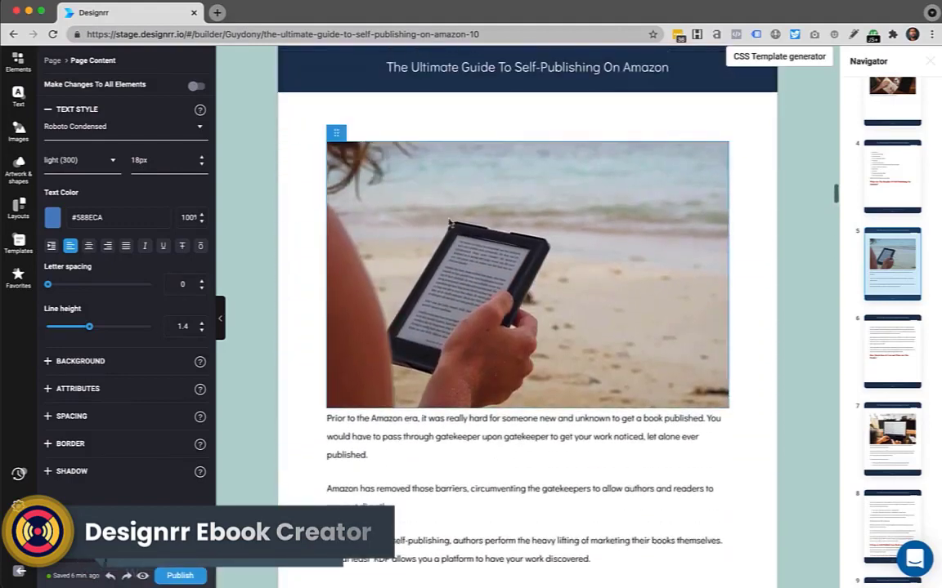
Set the bottom margin of page 5's e-reader image to 25, applying the change to all images in the book.
left_click(376, 194)
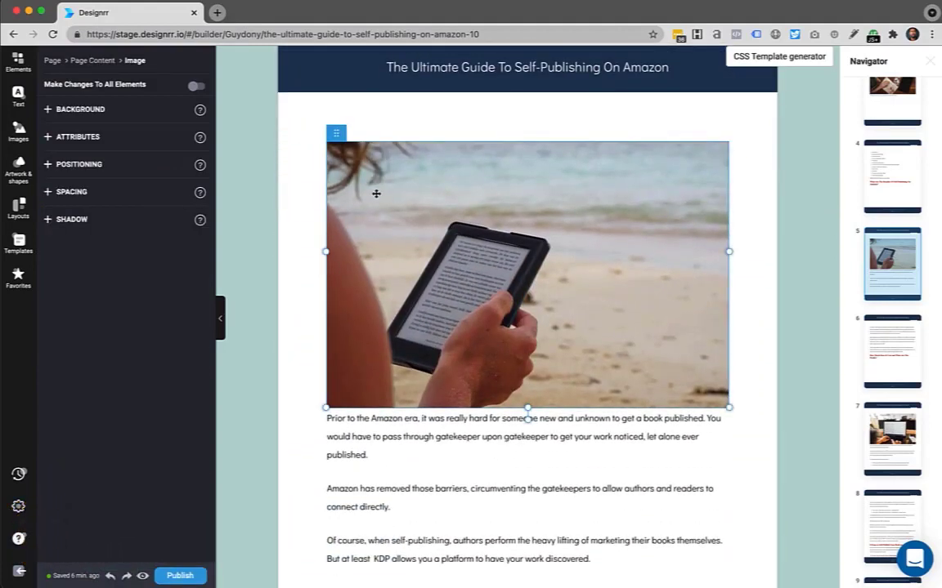
left_click(196, 86)
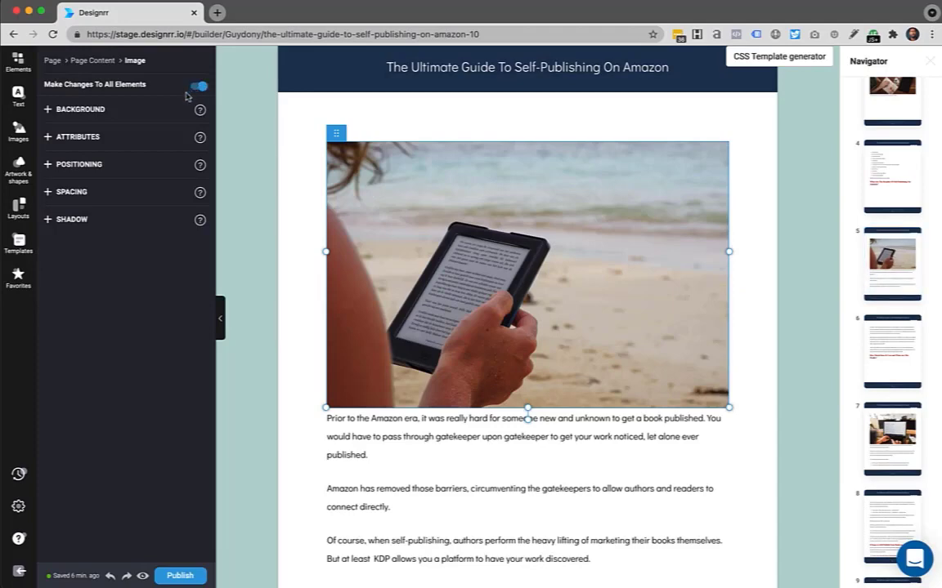
left_click(48, 193)
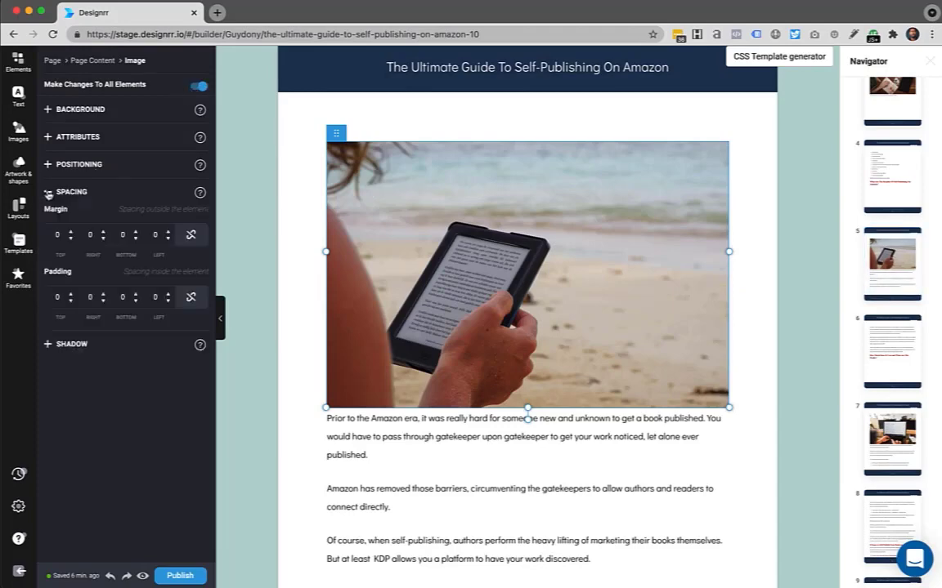
left_click(135, 233)
left_click(136, 233)
left_click(135, 233)
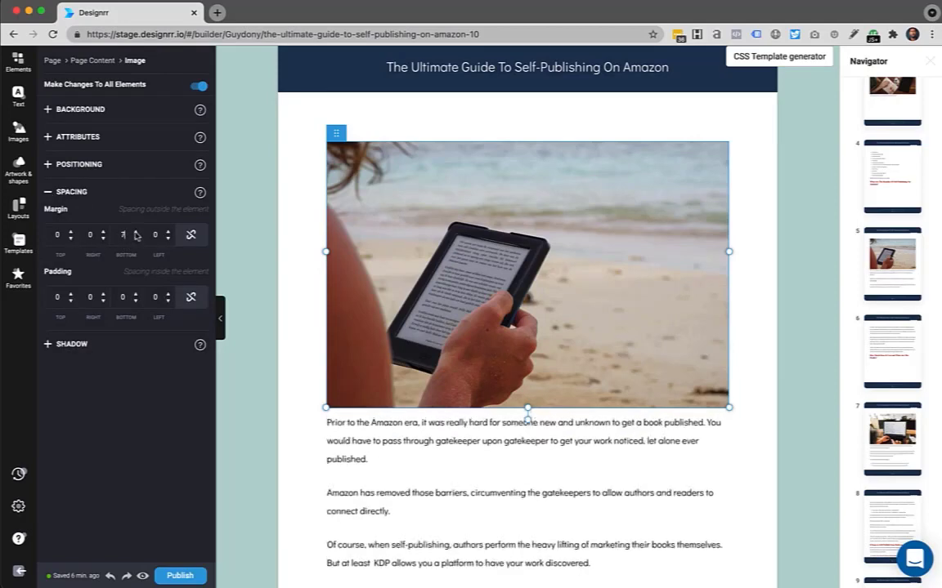
left_click(135, 233)
left_click(136, 233)
left_click(135, 234)
left_click(136, 233)
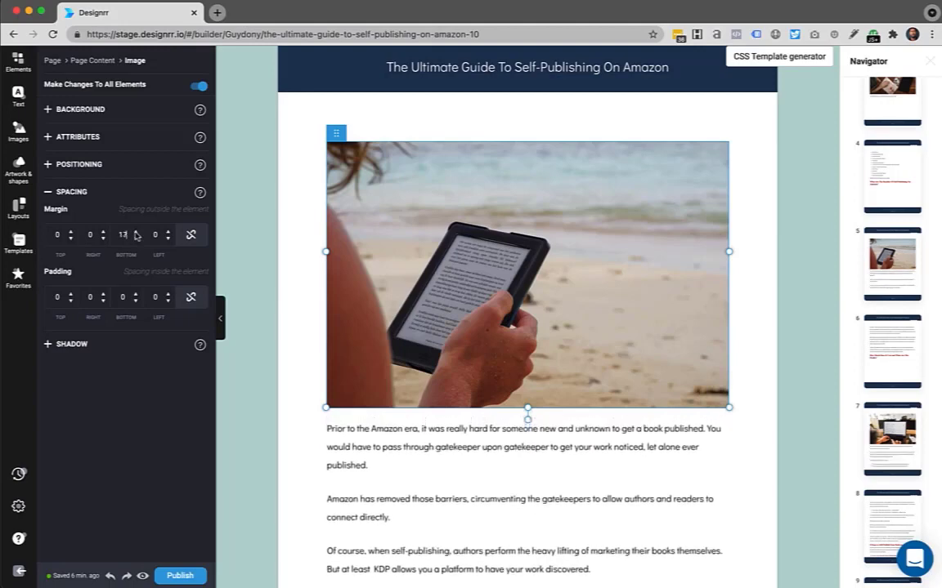
left_click(136, 234)
left_click(136, 234)
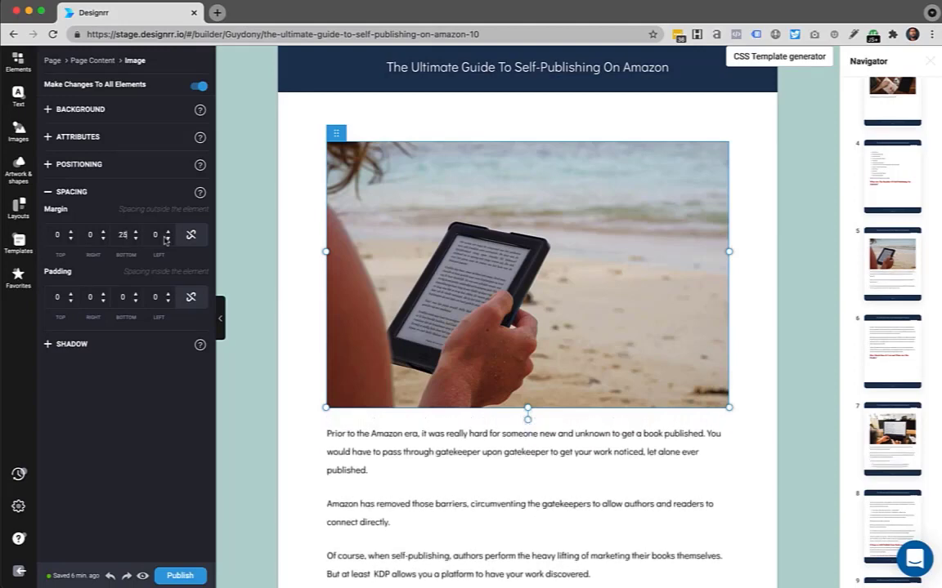
Check the bottom spacing of the laptop image on page 7.
scroll(502, 377, "down", 10)
scroll(502, 378, "down", 14)
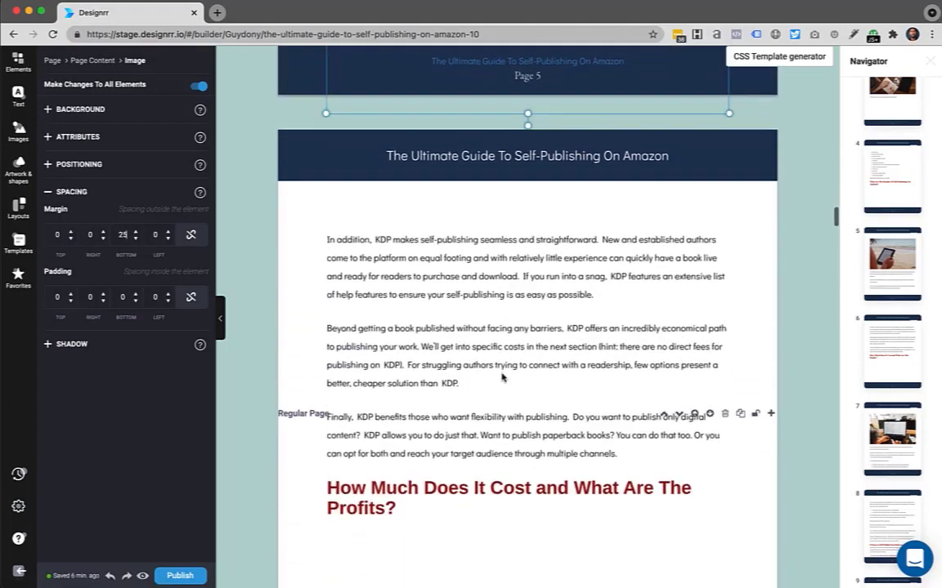
scroll(502, 377, "down", 4)
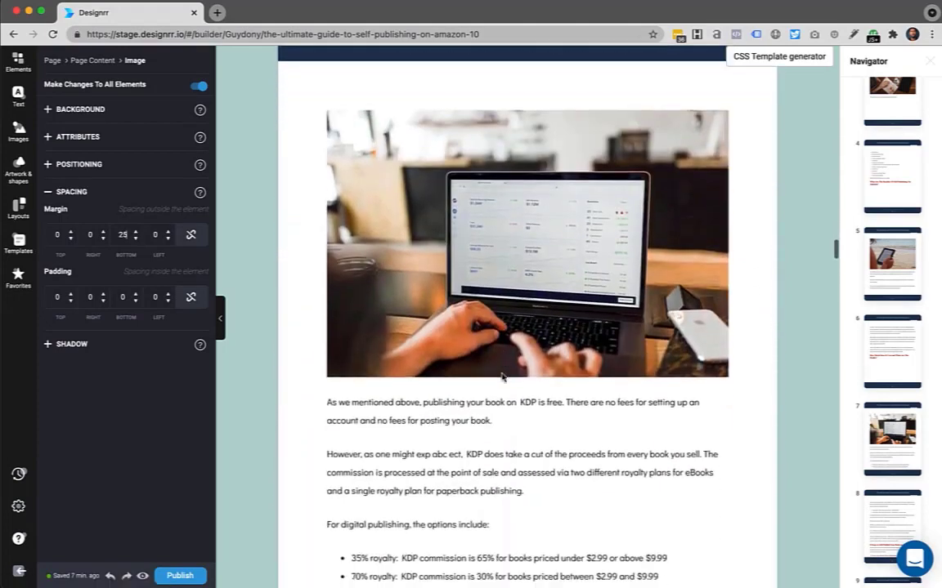
left_click(446, 278)
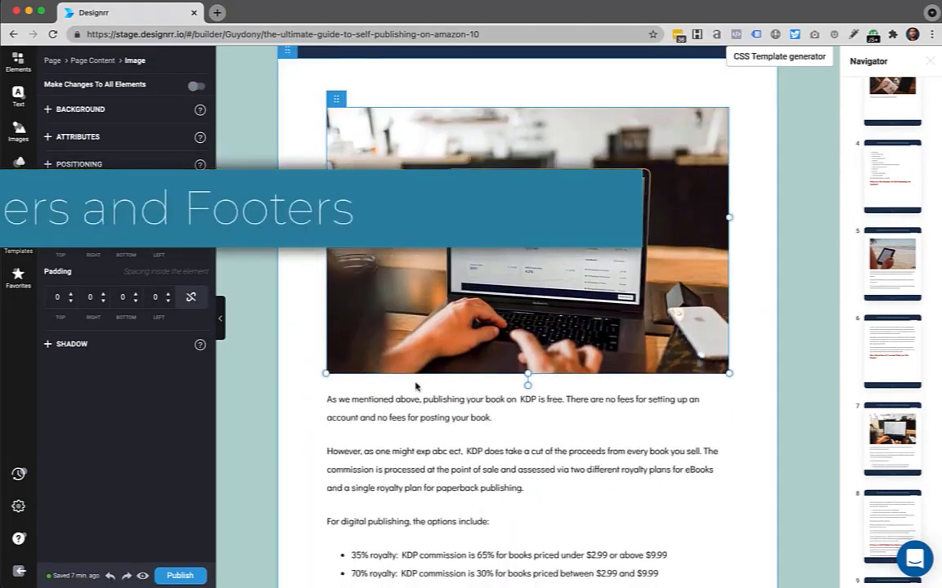
scroll(415, 386, "down", 2)
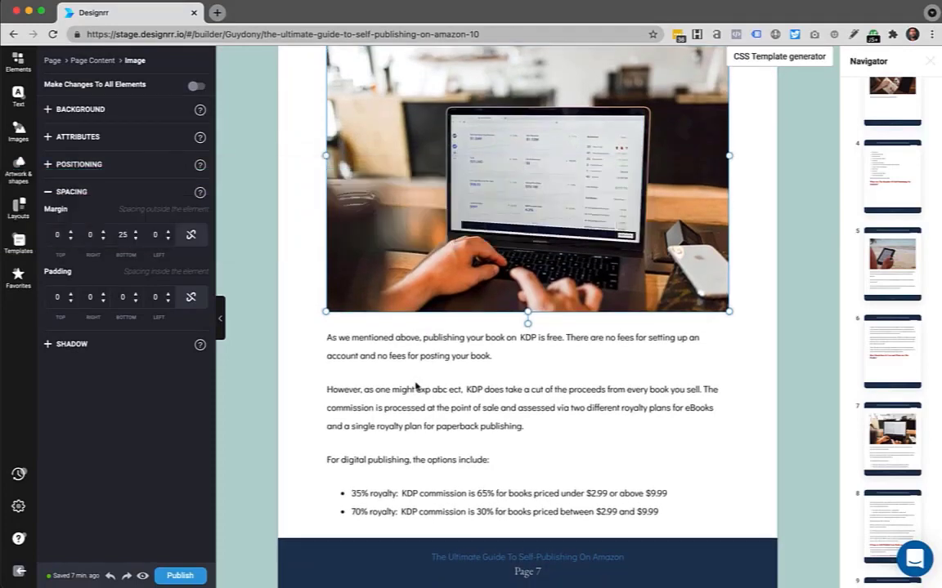
Change the background colour of page 8's header to #ECECEC, applying it to all page headers.
scroll(415, 386, "down", 10)
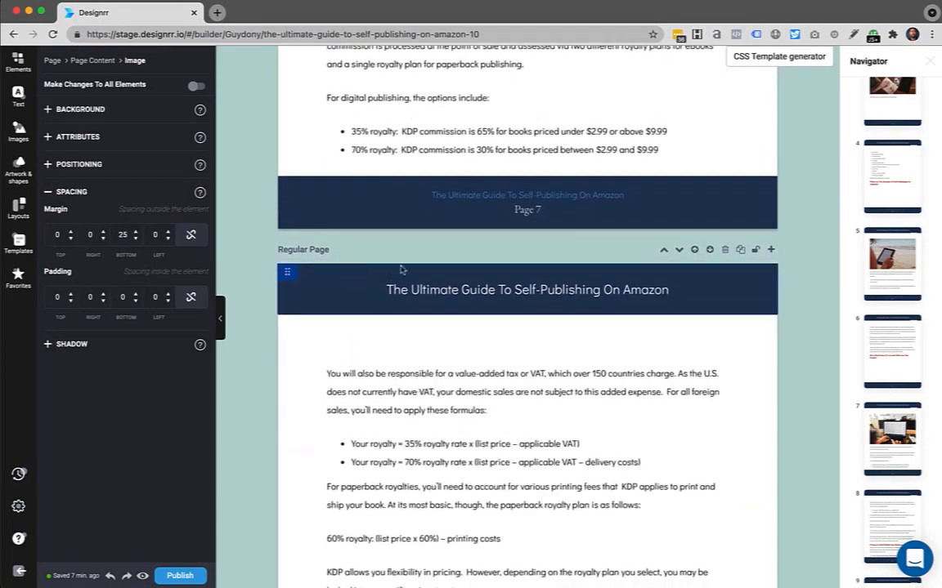
left_click(284, 270)
left_click(192, 87)
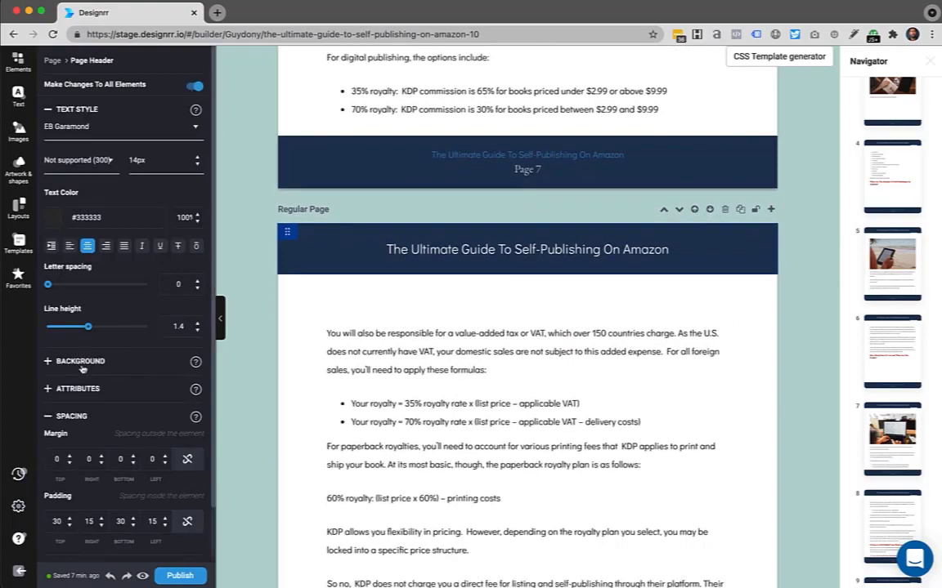
left_click(48, 362)
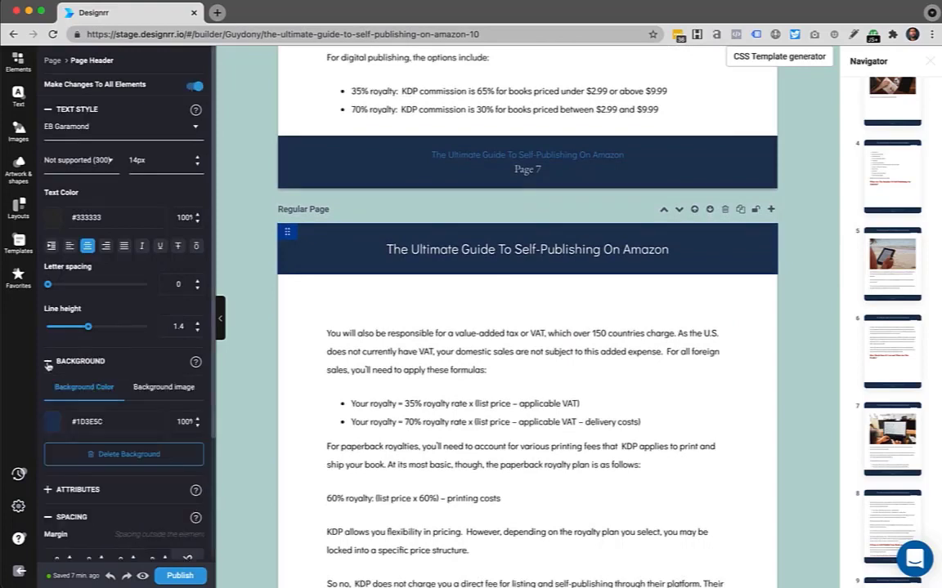
left_click(52, 423)
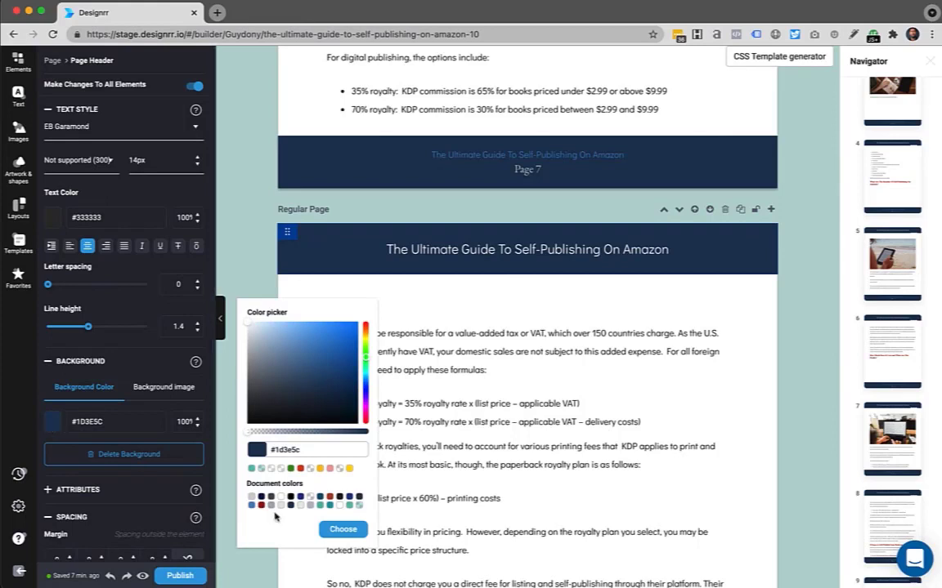
left_click(350, 532)
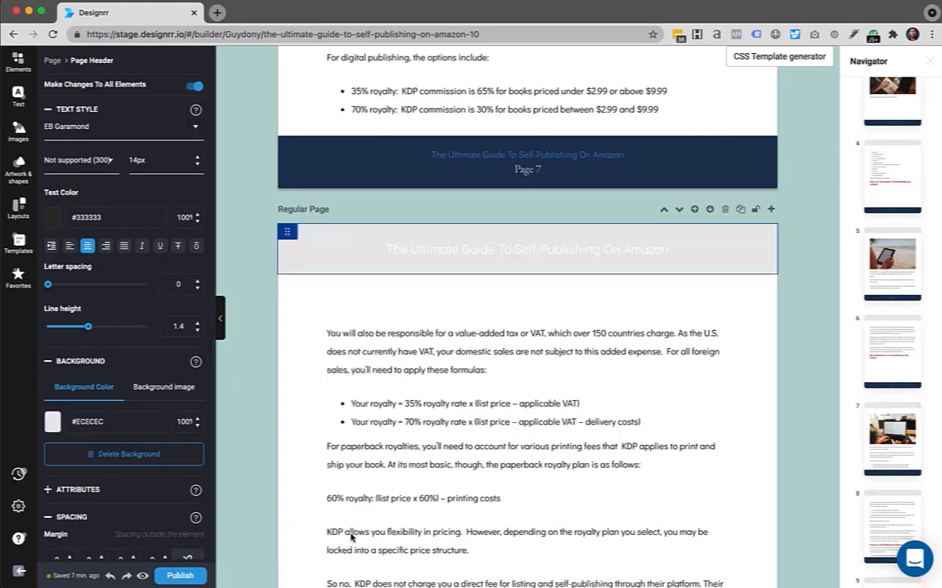
Set the text colour of page 8's header title to #00175A, applying it to all header titles.
left_click(450, 247)
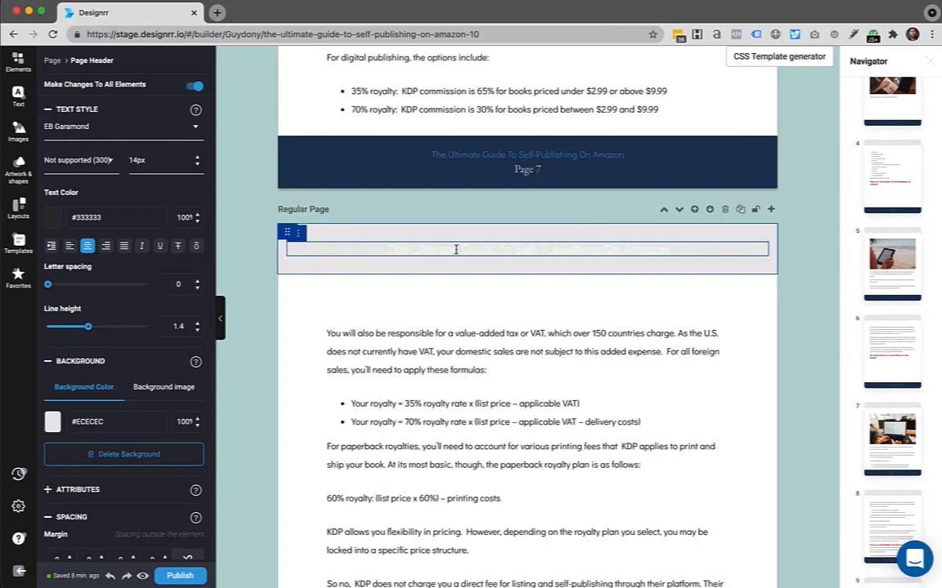
left_click(193, 86)
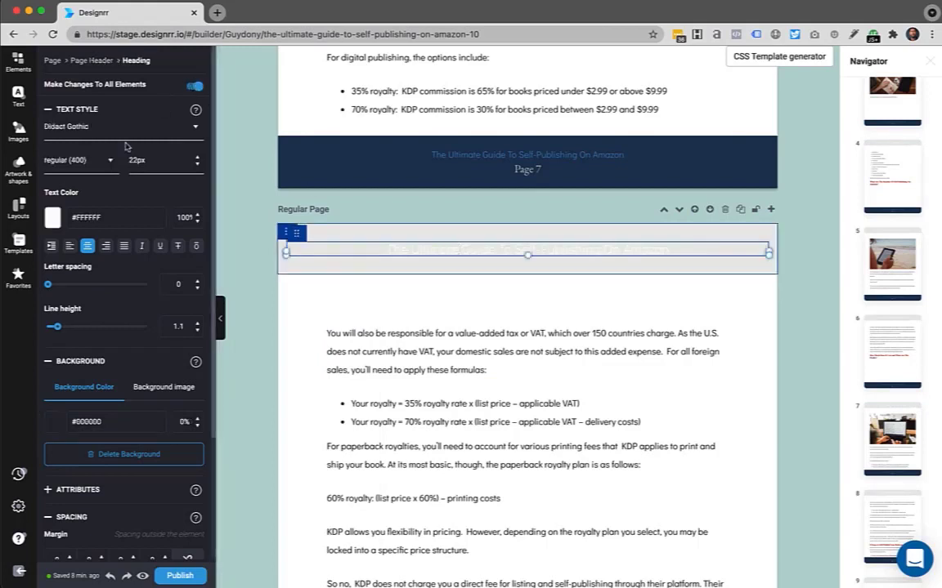
left_click(51, 221)
left_click(261, 294)
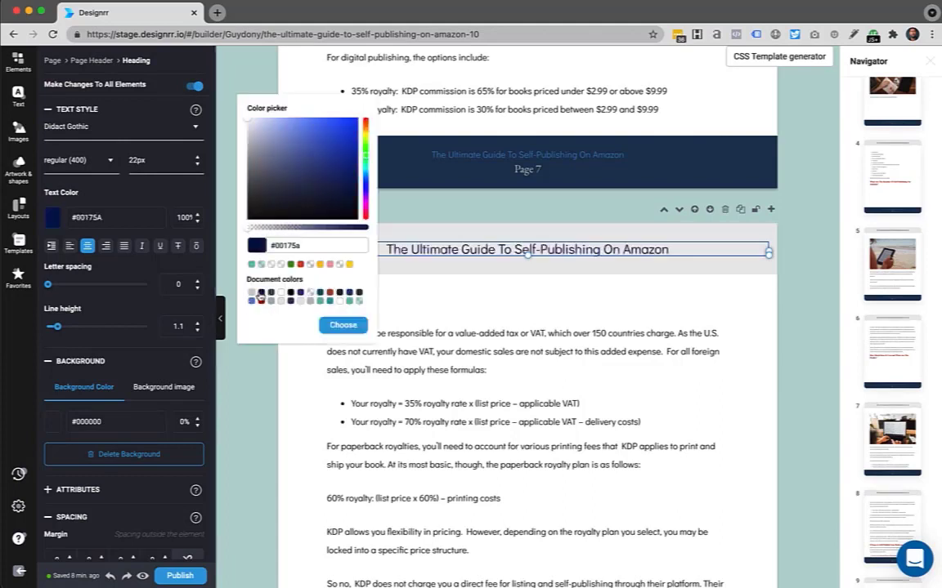
left_click(353, 325)
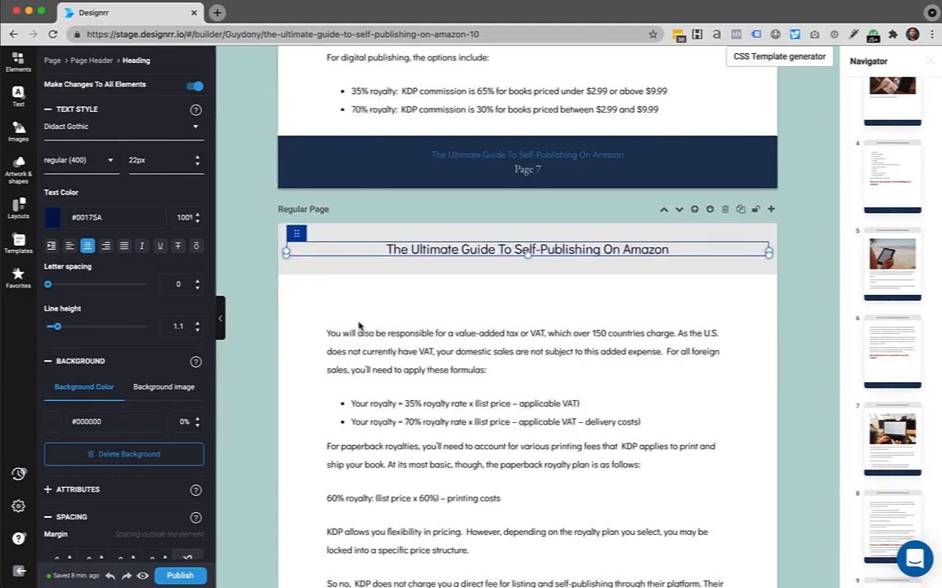
left_click(468, 291)
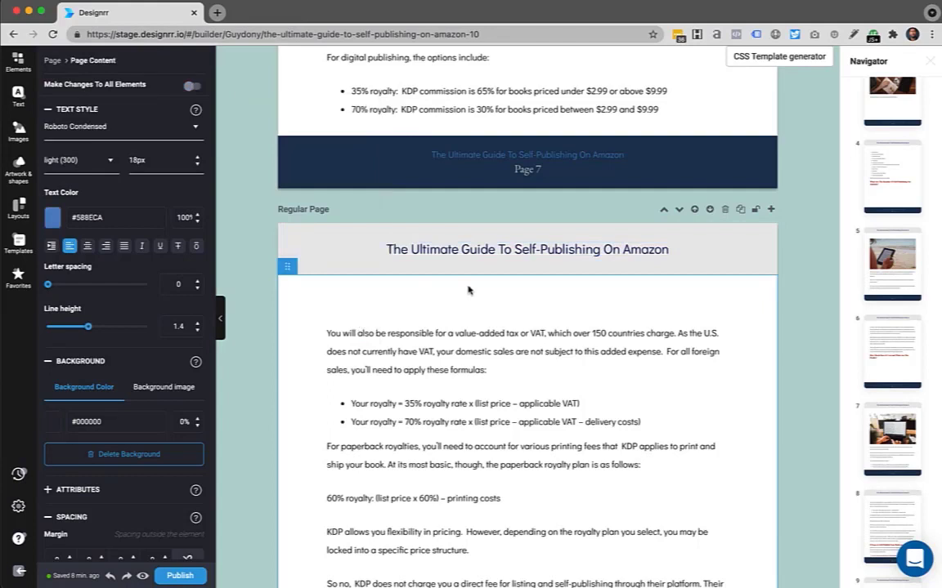
Shorten page 8's header title to "Self-Publishing On Amazon" by deleting "The Ultimate Guide To".
left_click(546, 250)
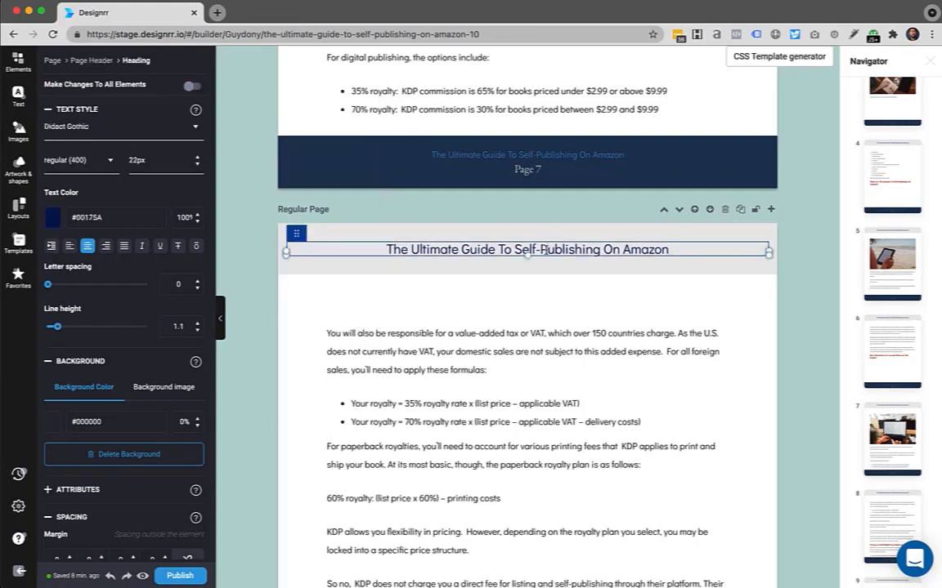
key("BackSpace")
key("BackSpace")
key("BackSpace")
key("BackSpace")
key("BackSpace")
key("BackSpace")
key("BackSpace")
key("BackSpace")
key("BackSpace")
key("BackSpace")
key("BackSpace")
key("BackSpace")
key("BackSpace")
key("BackSpace")
key("BackSpace")
key("BackSpace")
key("BackSpace")
key("BackSpace")
key("BackSpace")
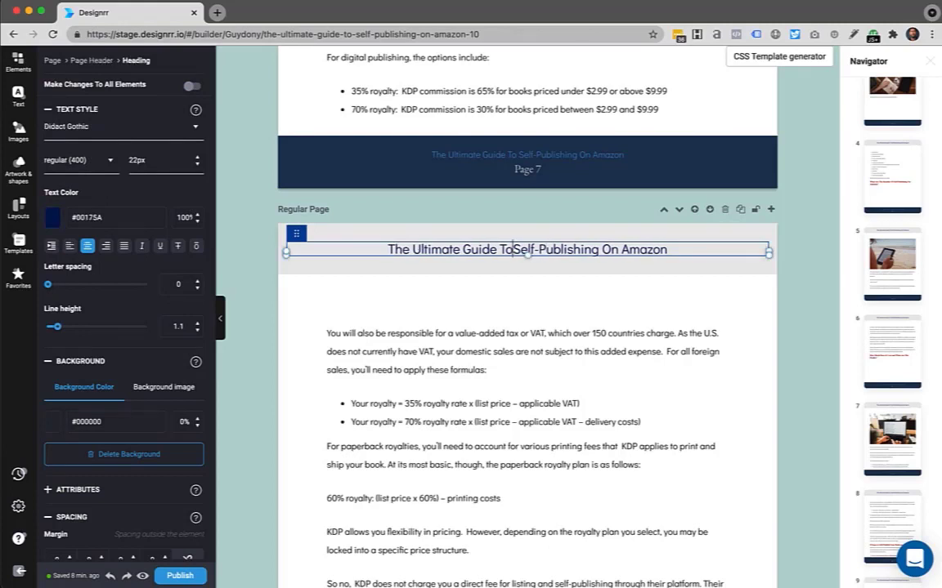
key("BackSpace")
key("BackSpace")
key("BackSpace")
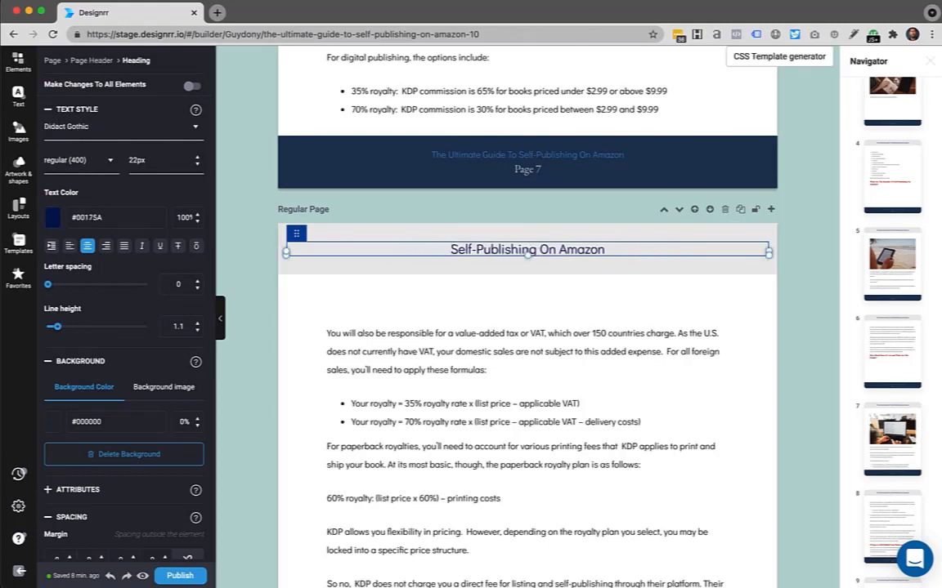
left_click(579, 293)
Compare page 9's header with page 8's, and apply the "Self-Publishing On Amazon" header title to the other pages.
scroll(579, 293, "down", 6)
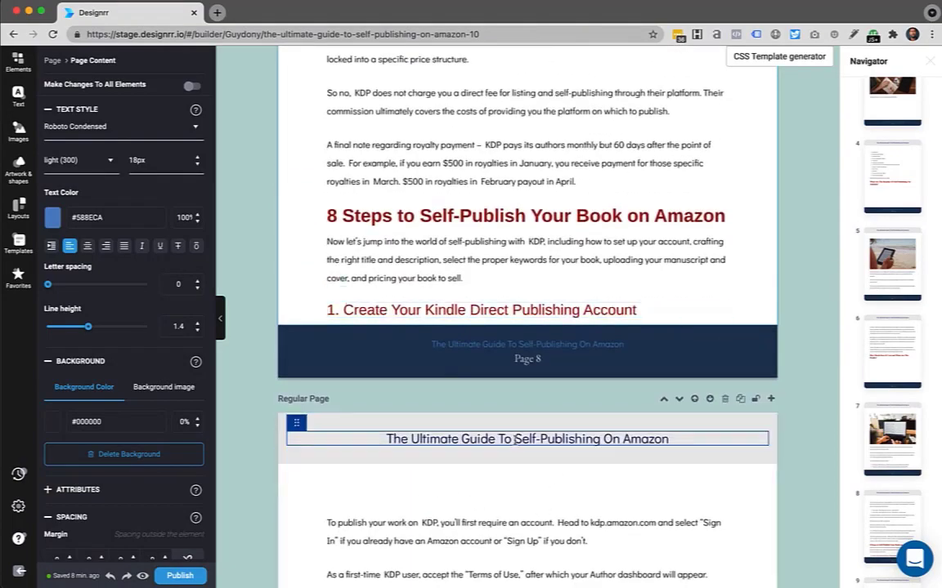
scroll(513, 439, "up", 5)
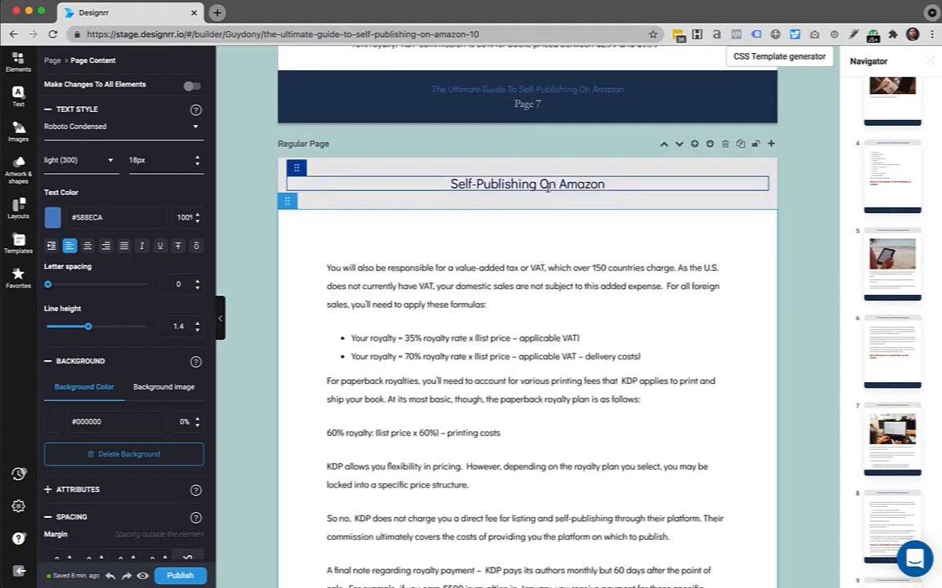
left_click(512, 185)
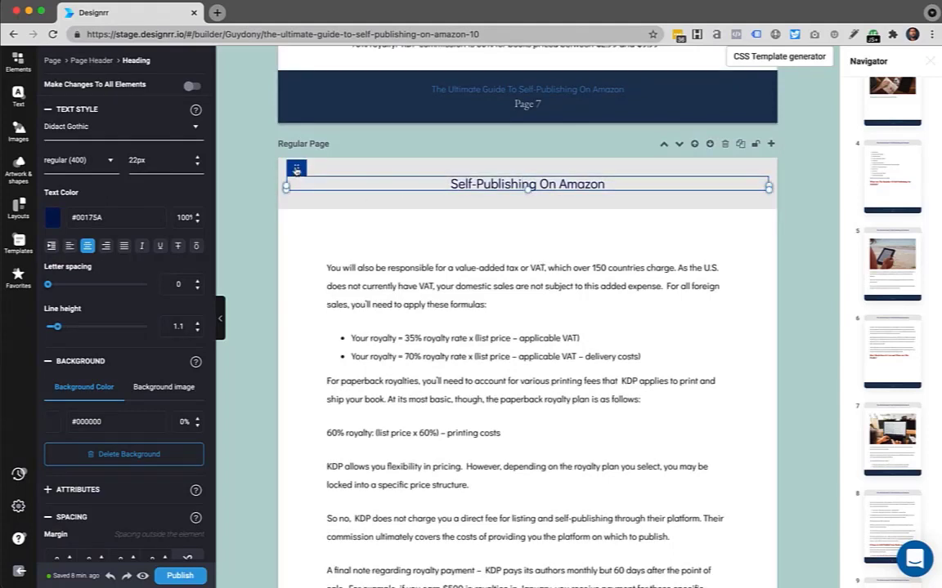
mouse_move(299, 174)
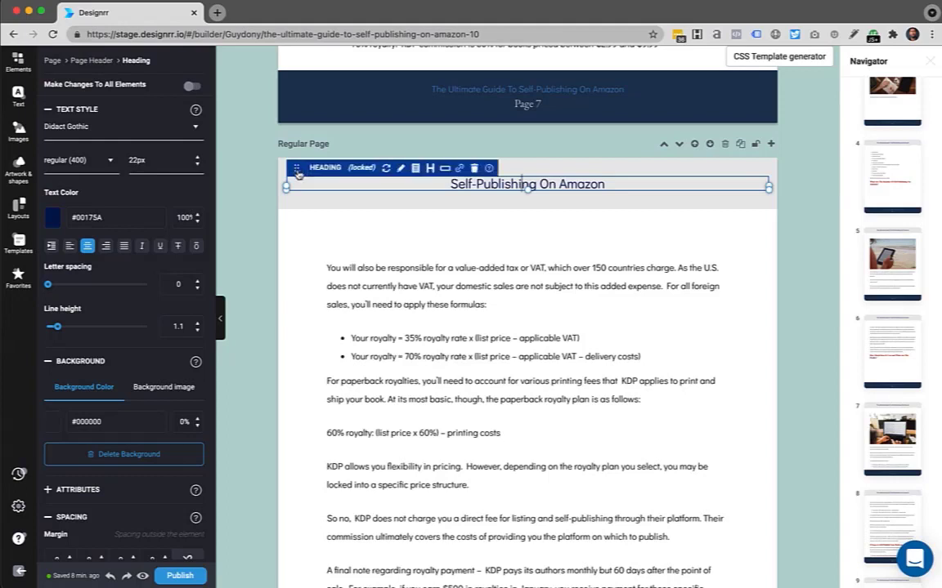
left_click(444, 174)
left_click(515, 292)
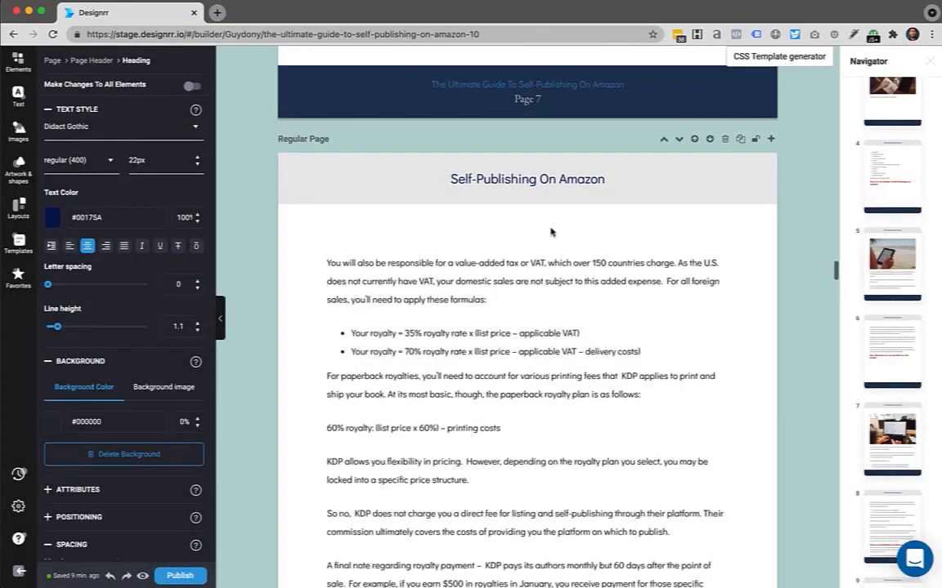
Search the suggested images for "ebook" and limit them to horizontal orientation.
scroll(457, 246, "up", 2)
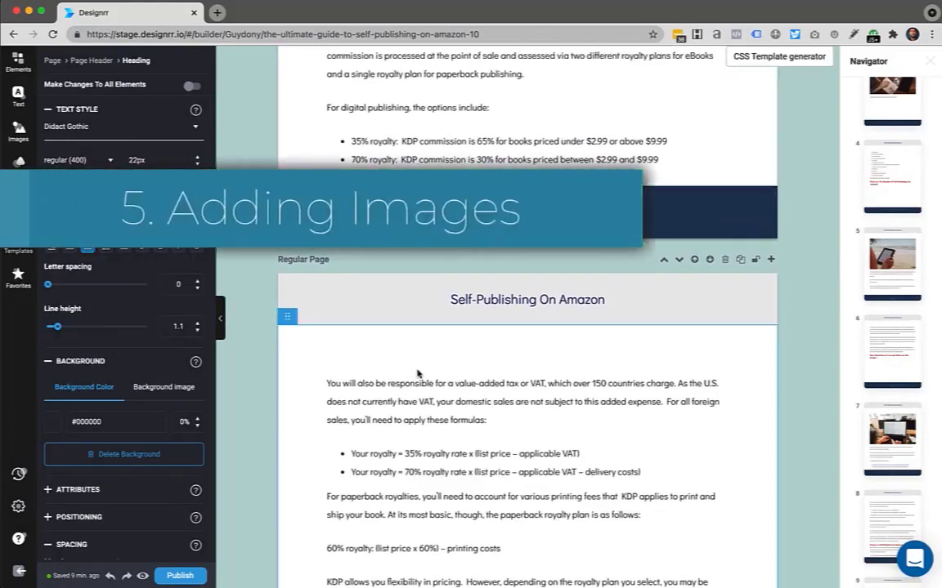
scroll(417, 374, "down", 4)
scroll(417, 374, "down", 3)
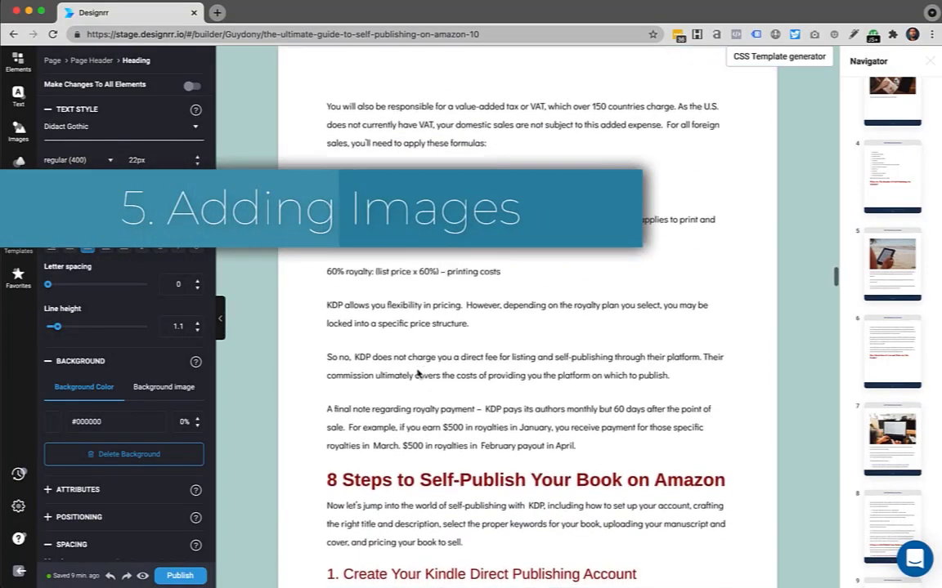
left_click(18, 132)
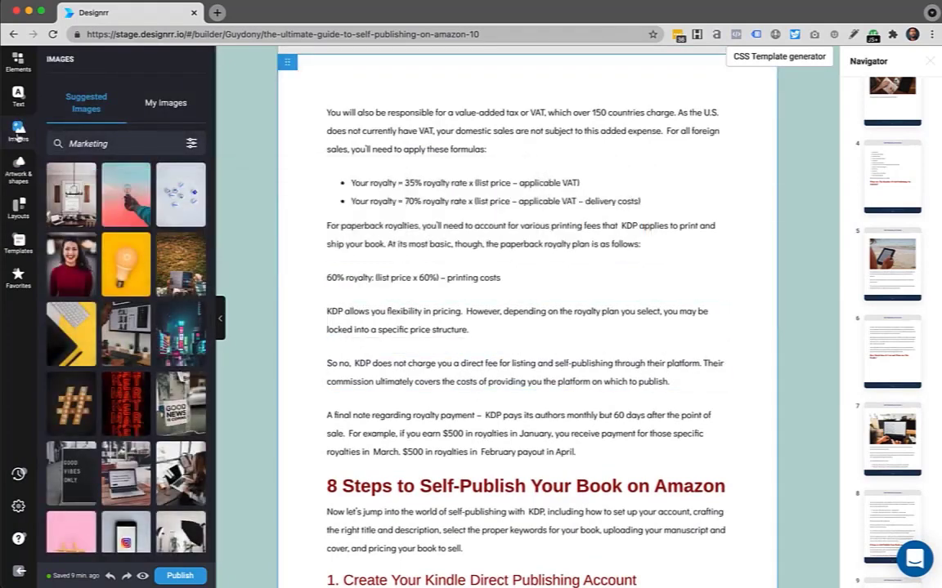
double_click(88, 143)
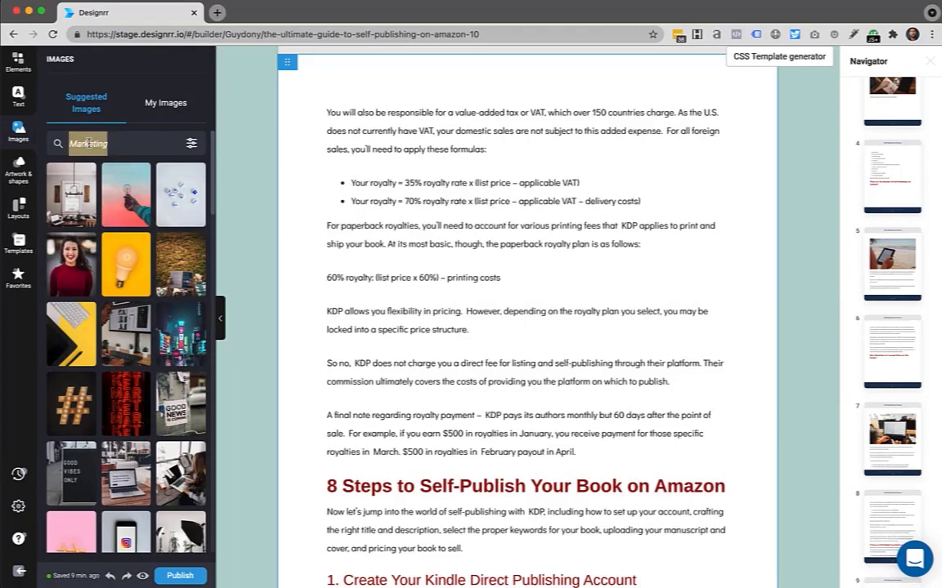
type("ebook")
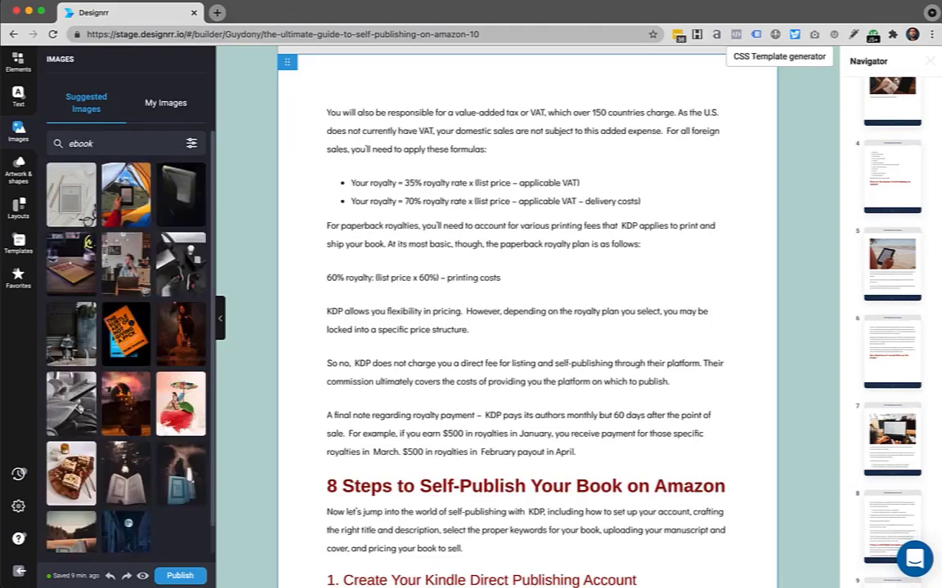
left_click(191, 143)
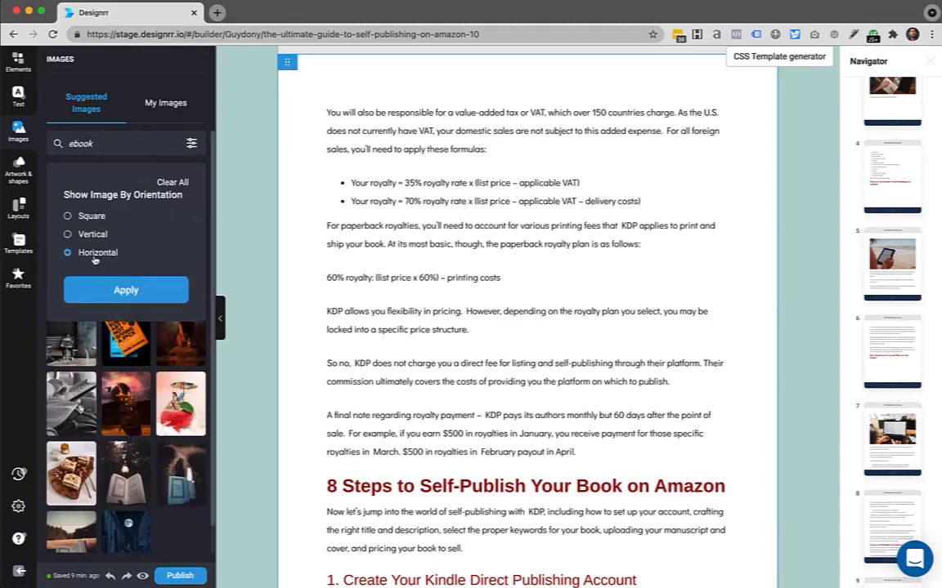
left_click(125, 291)
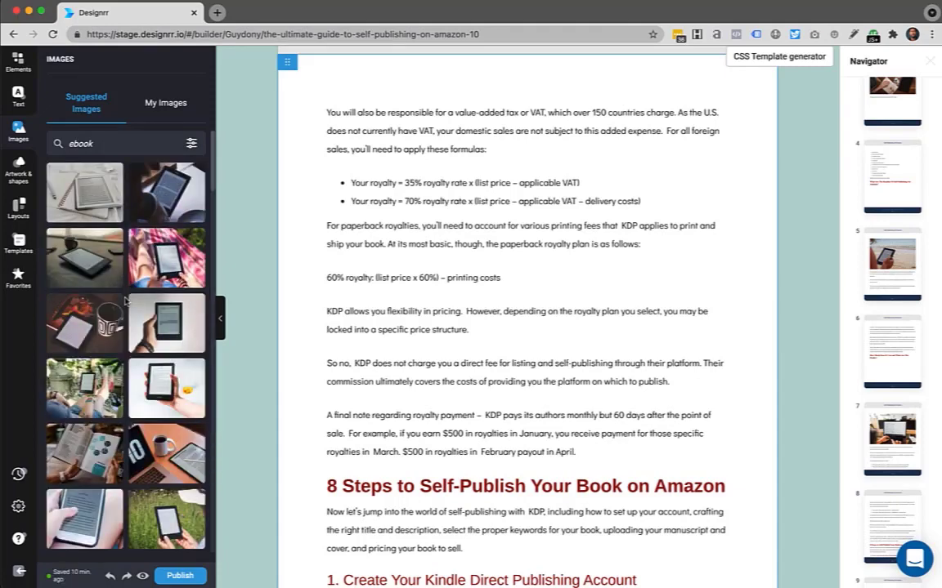
Insert the dark Kindle photo on page 8 at about half the text width, between the first paragraph and the bullet list.
left_click_drag(165, 192, 453, 255)
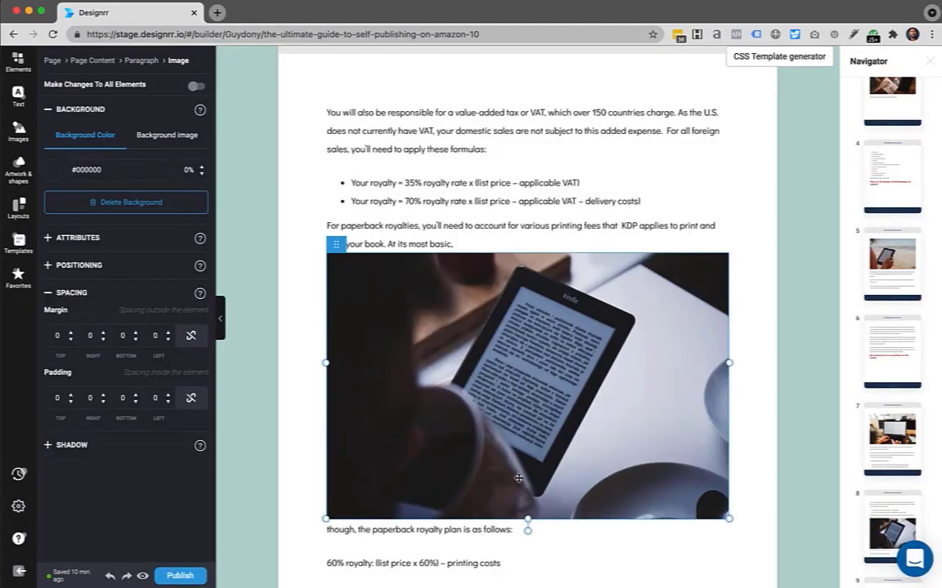
left_click_drag(527, 519, 525, 383)
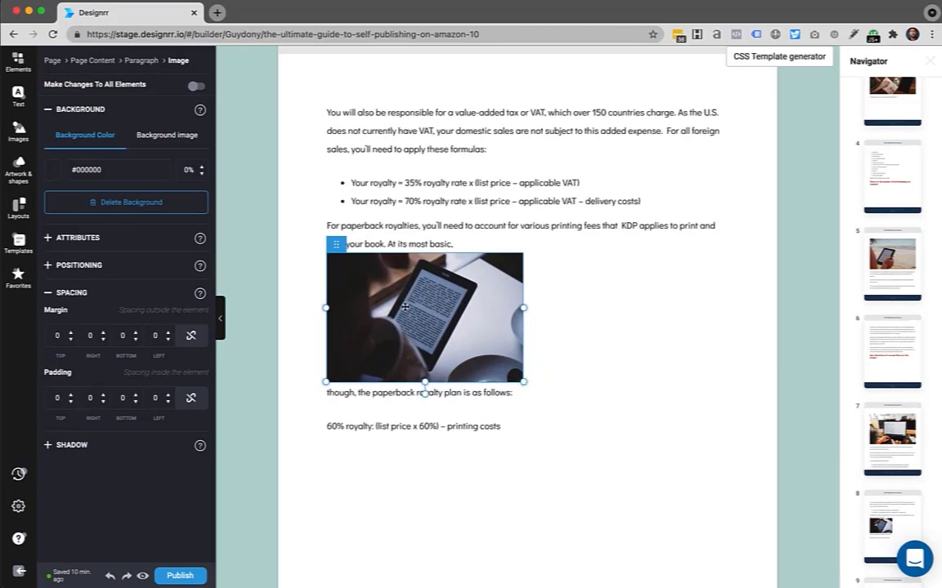
left_click_drag(405, 307, 403, 175)
left_click_drag(459, 253, 512, 174)
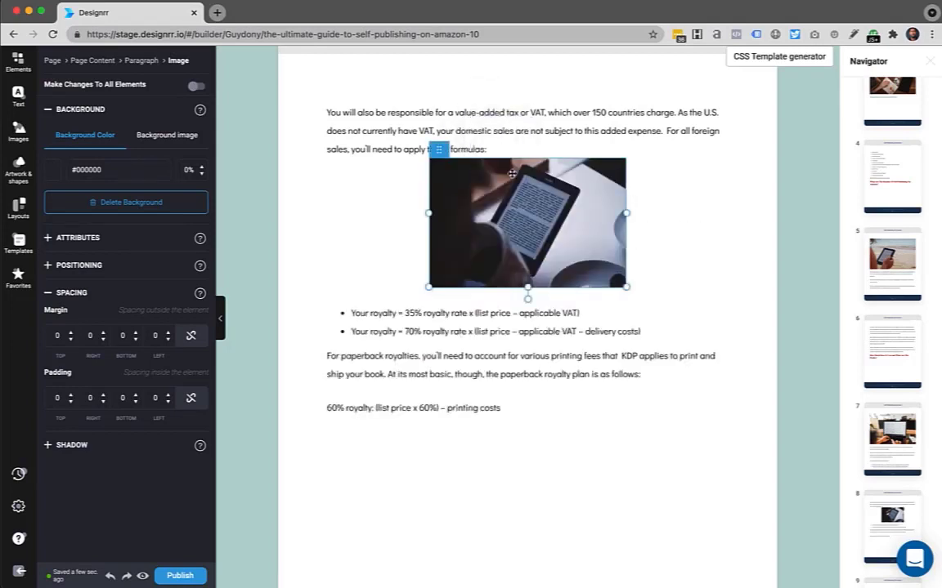
Turn on word wrap for page 8's Kindle photo and align it right so the text flows beside it.
left_click(47, 238)
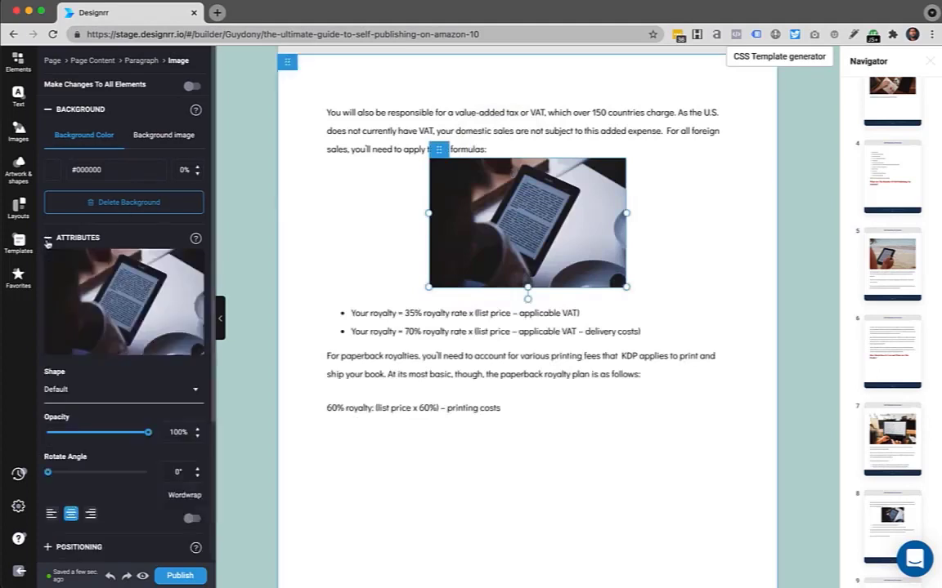
mouse_move(135, 338)
scroll(132, 336, "down", 3)
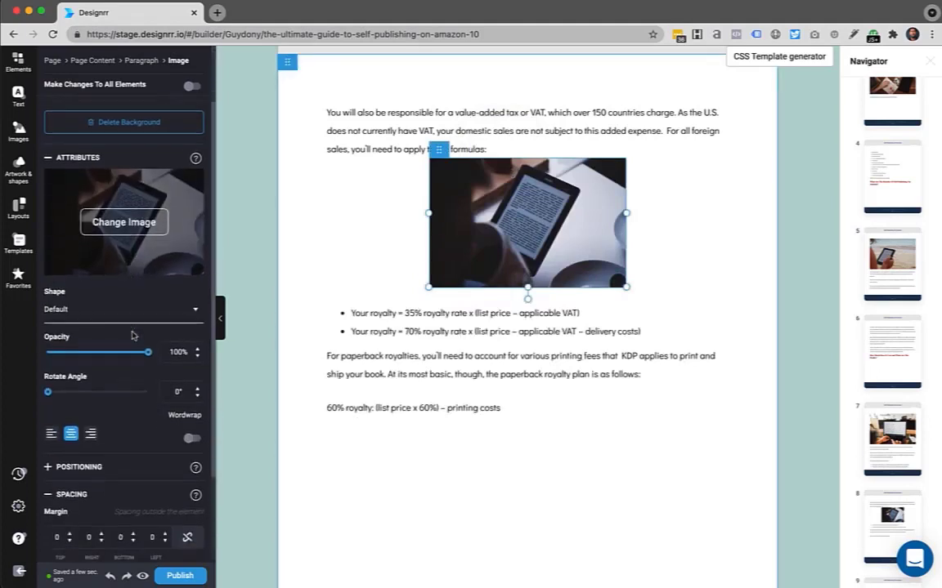
left_click(193, 432)
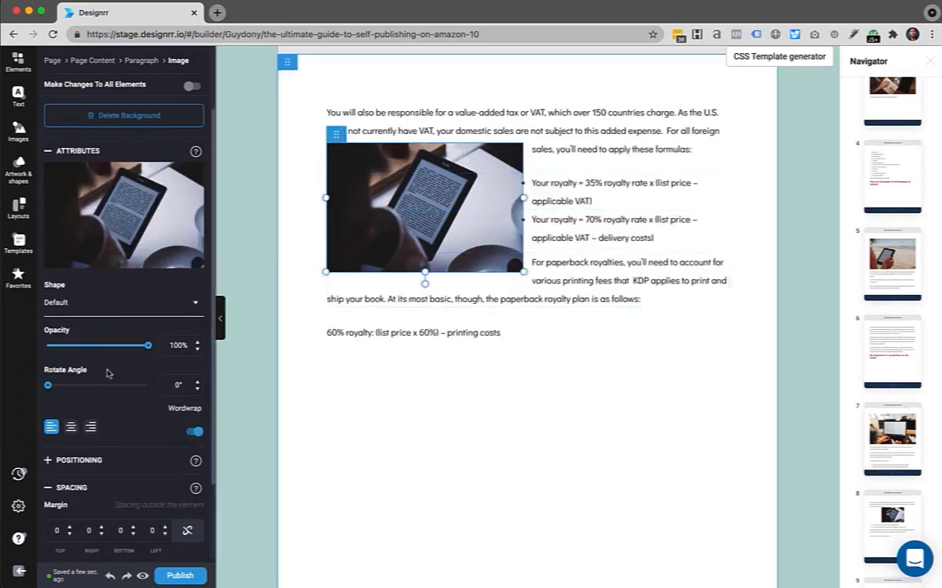
left_click(92, 429)
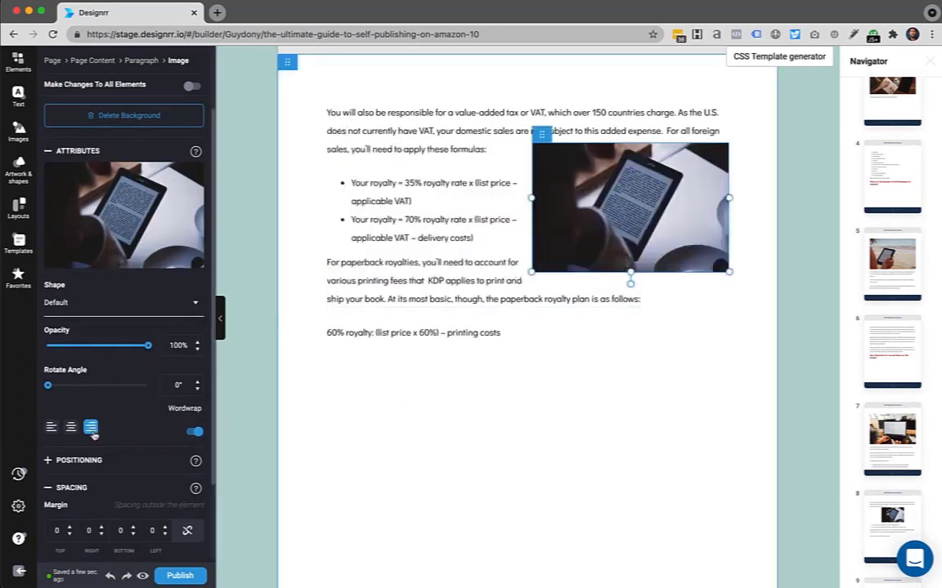
left_click(341, 472)
scroll(357, 468, "down", 2)
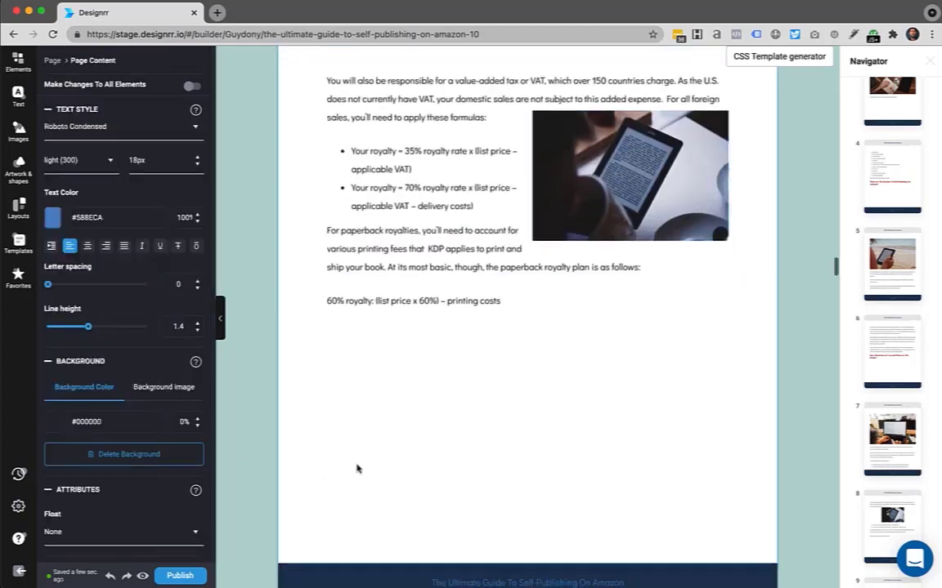
scroll(357, 469, "up", 1)
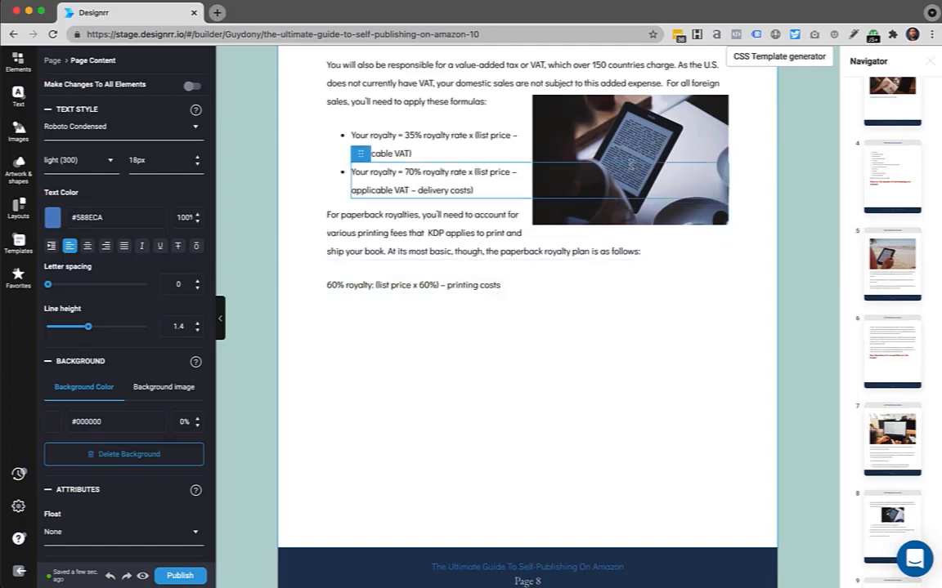
Allow the Kindle photo to move freely around the page, and place it enlarged at the page's left edge below the royalty text.
left_click(694, 111)
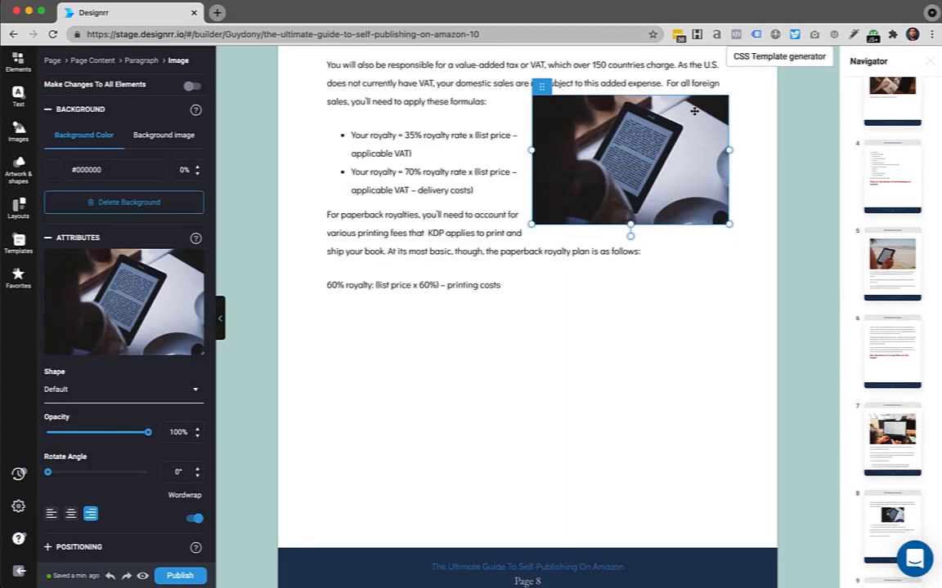
left_click(46, 111)
left_click(49, 138)
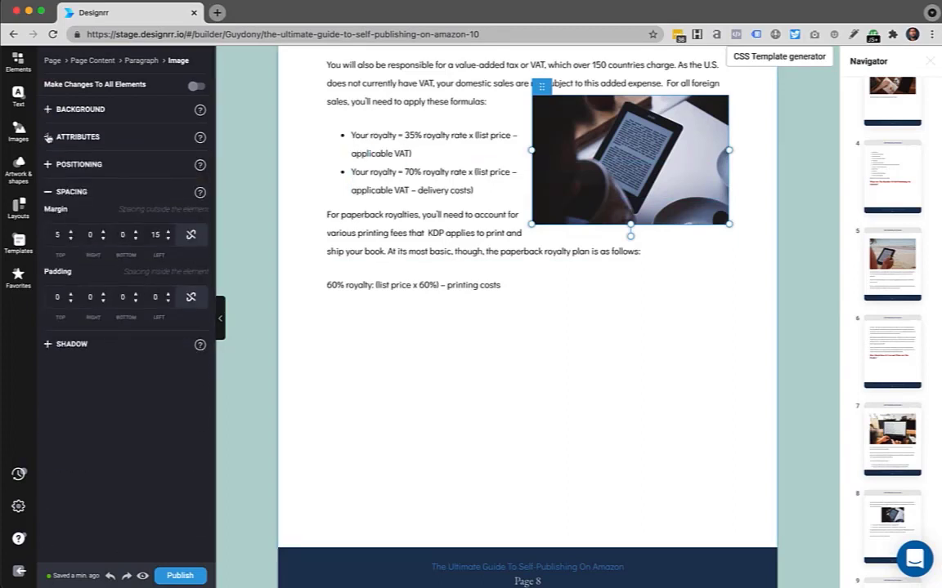
left_click(48, 164)
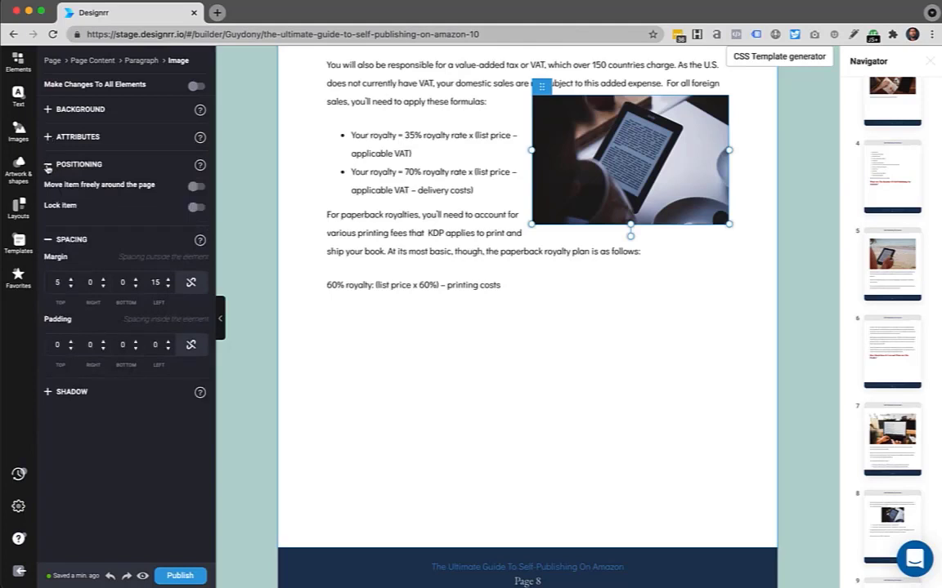
left_click(195, 187)
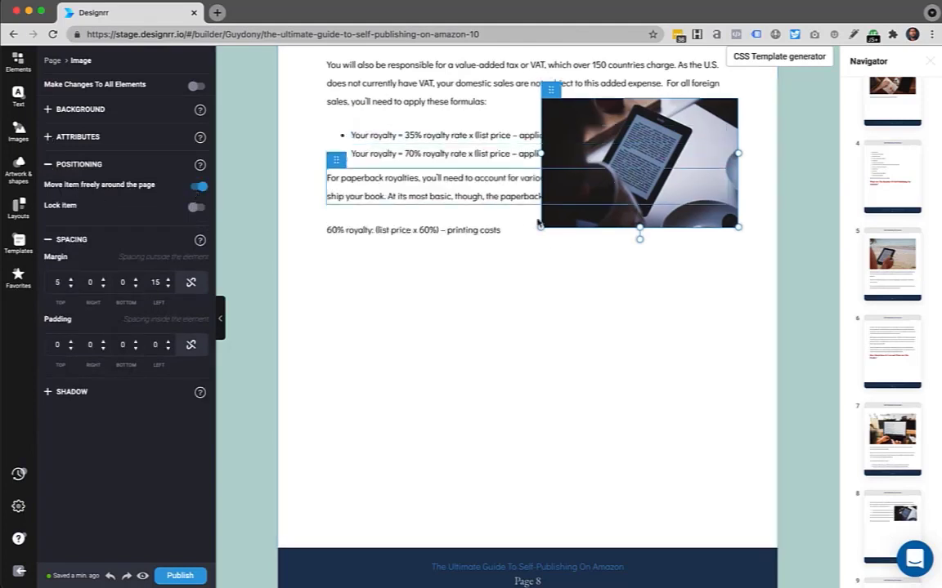
left_click_drag(542, 182, 329, 378)
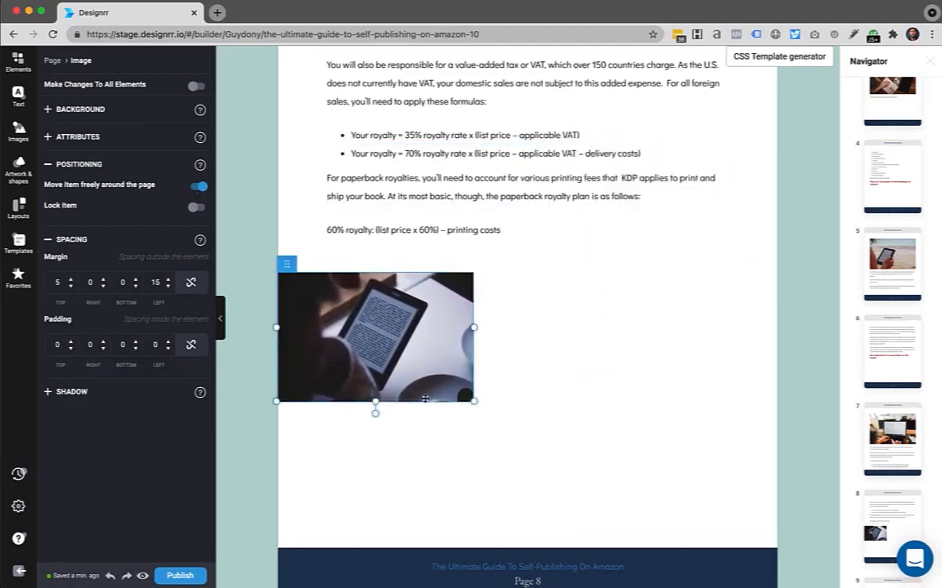
left_click_drag(472, 400, 622, 502)
Move the enlarged Kindle photo slightly up, closer to the "60% royalty" line on page 8.
left_click(667, 478)
scroll(667, 478, "up", 2)
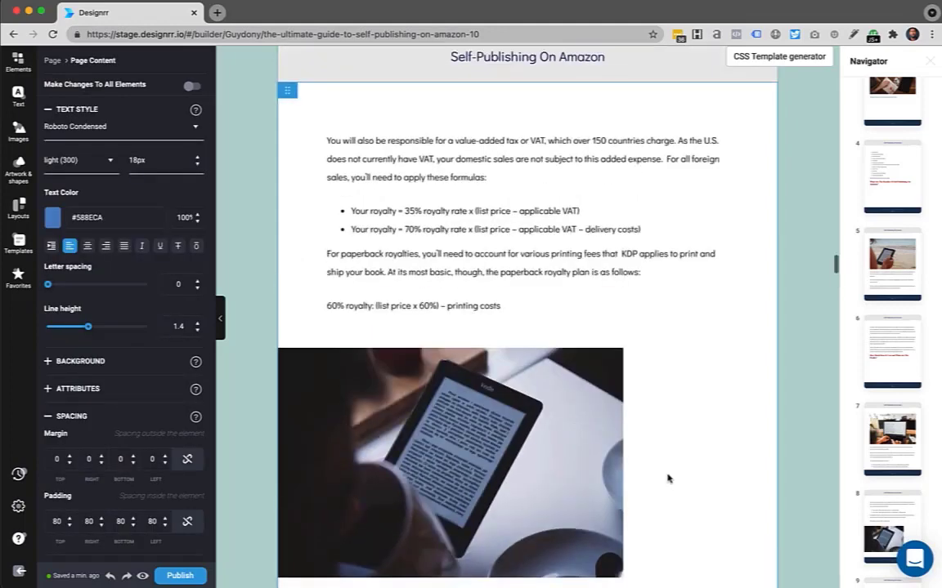
scroll(537, 373, "up", 1)
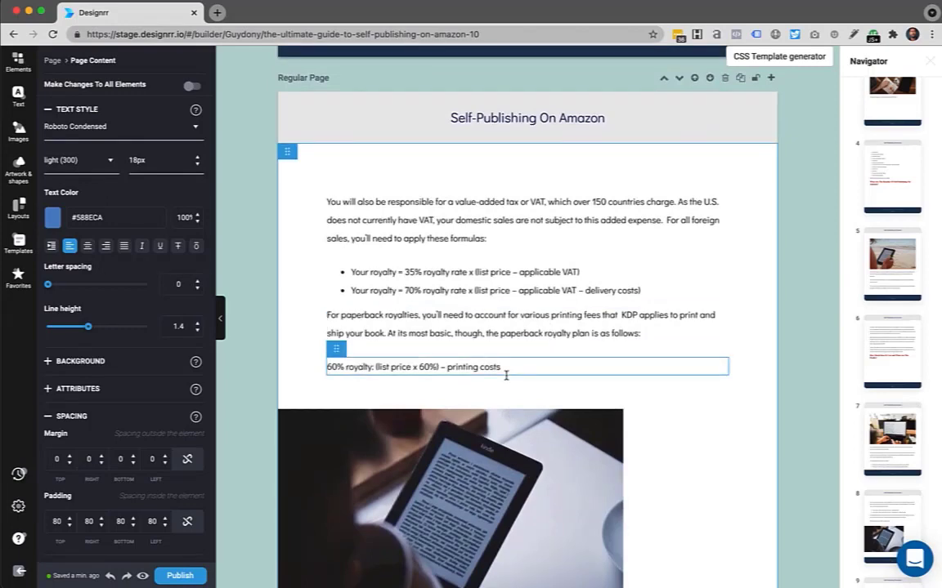
left_click(582, 443)
mouse_move(582, 441)
left_mouse_down()
mouse_move(583, 383)
mouse_move(600, 426)
mouse_move(595, 387)
mouse_move(596, 419)
mouse_move(579, 429)
left_mouse_up()
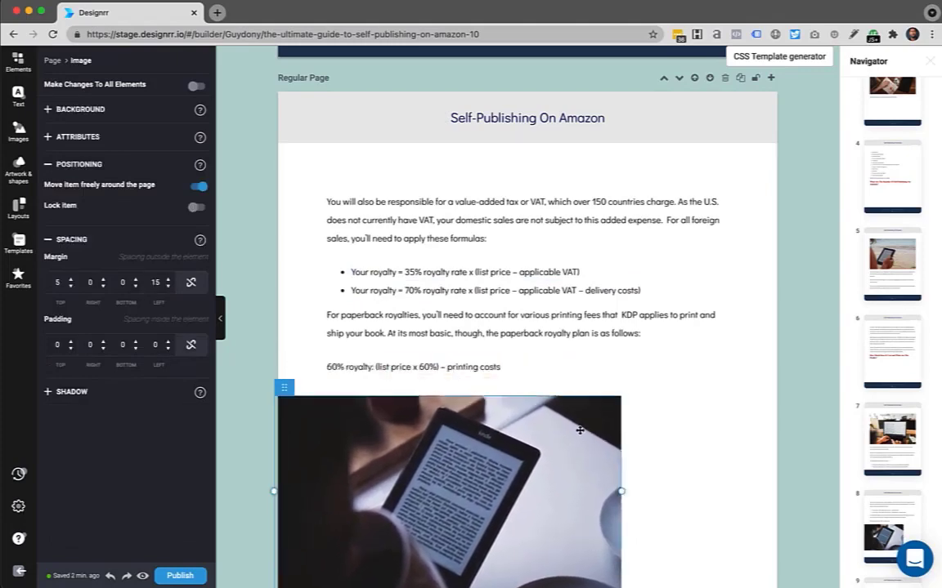
scroll(691, 348, "down", 2)
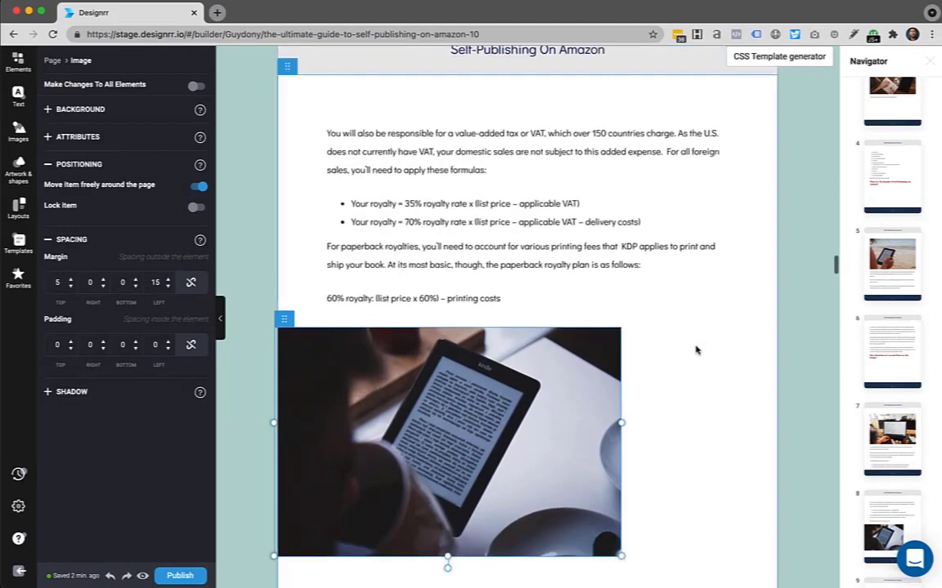
scroll(696, 346, "up", 2)
Move the brown cow photo from the uploaded images into the "car images" folder.
left_click(18, 131)
left_click(164, 110)
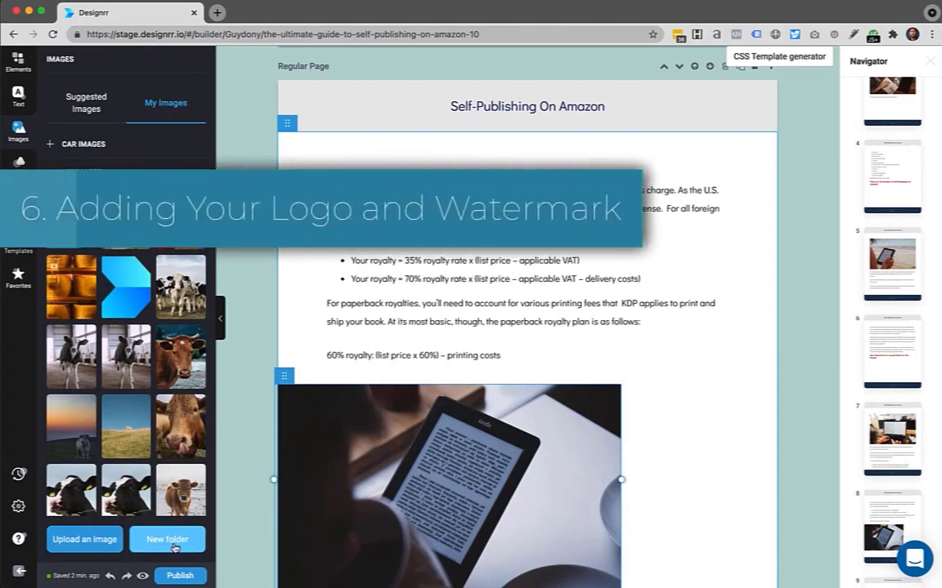
right_click(184, 344)
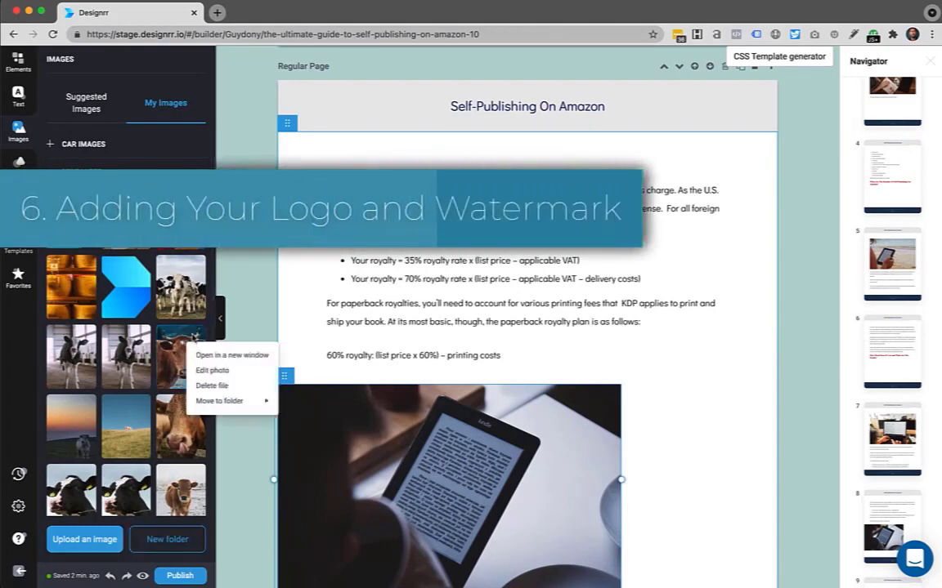
mouse_move(234, 403)
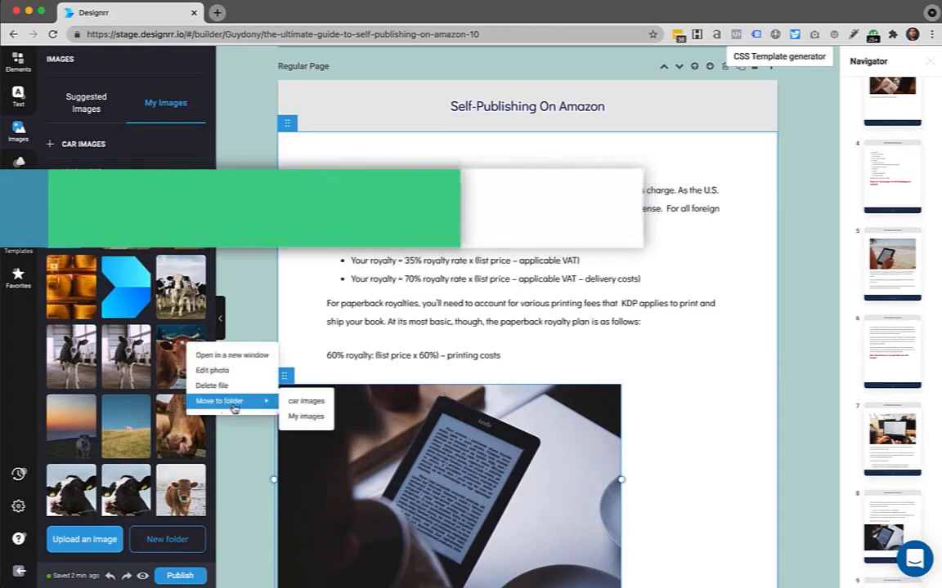
left_click(306, 401)
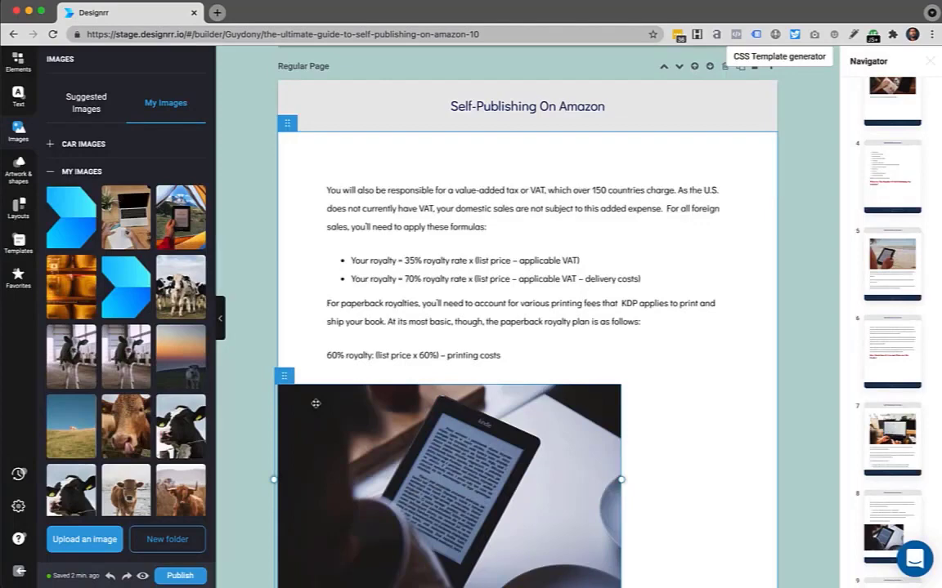
Create a new folder named "Logo" for the uploaded images.
left_click(176, 539)
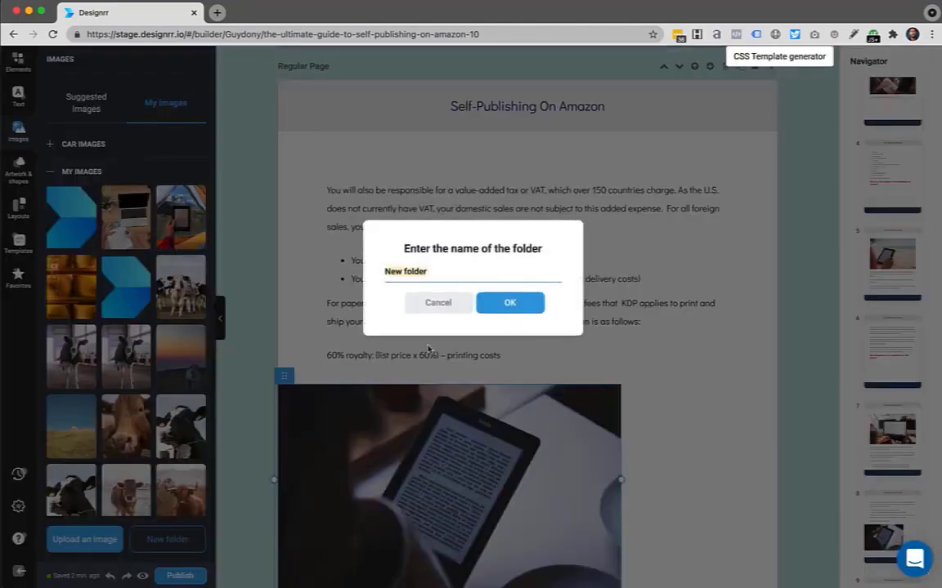
type("Logo")
key("Return")
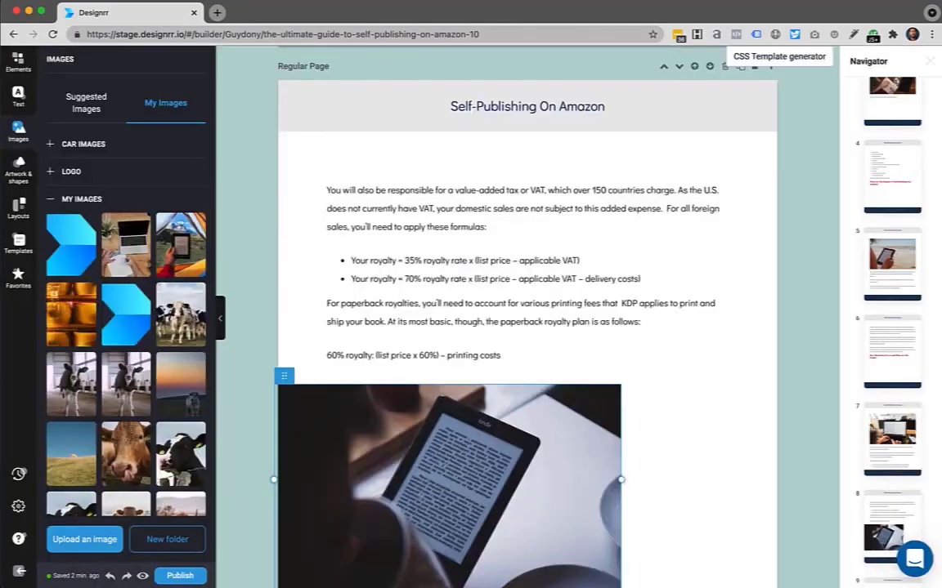
Move the first blue arrow logo from My Images into the Logo folder, and expand that folder.
right_click(78, 232)
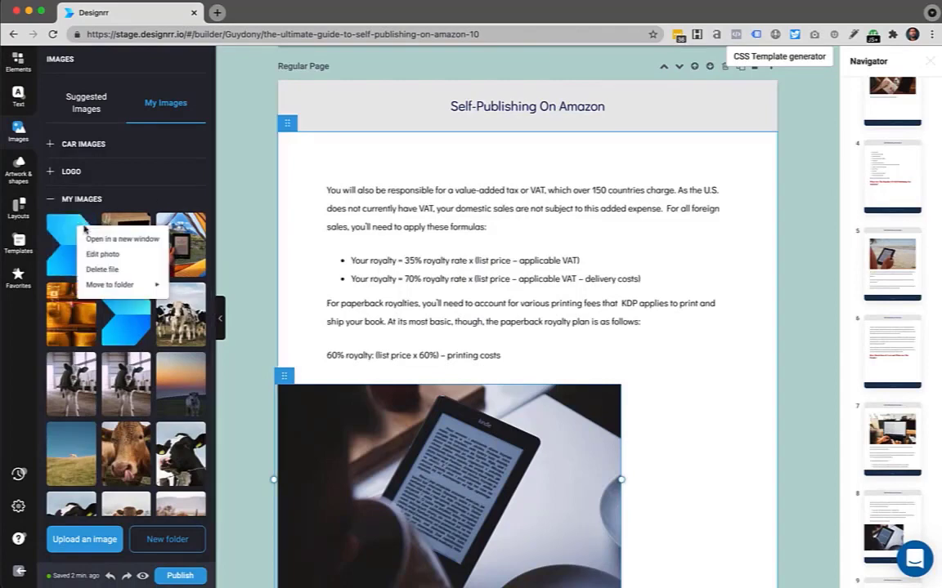
mouse_move(130, 285)
left_click(181, 296)
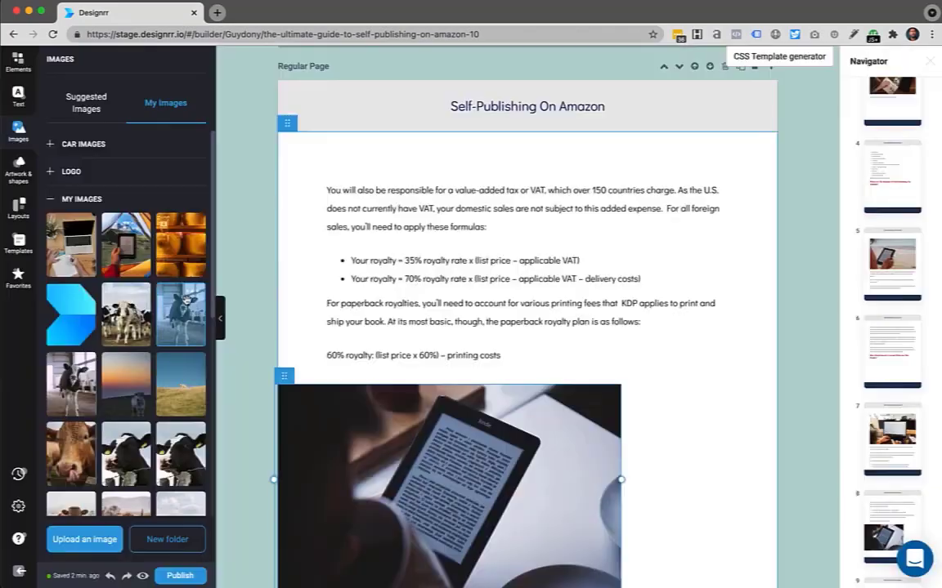
left_click(50, 199)
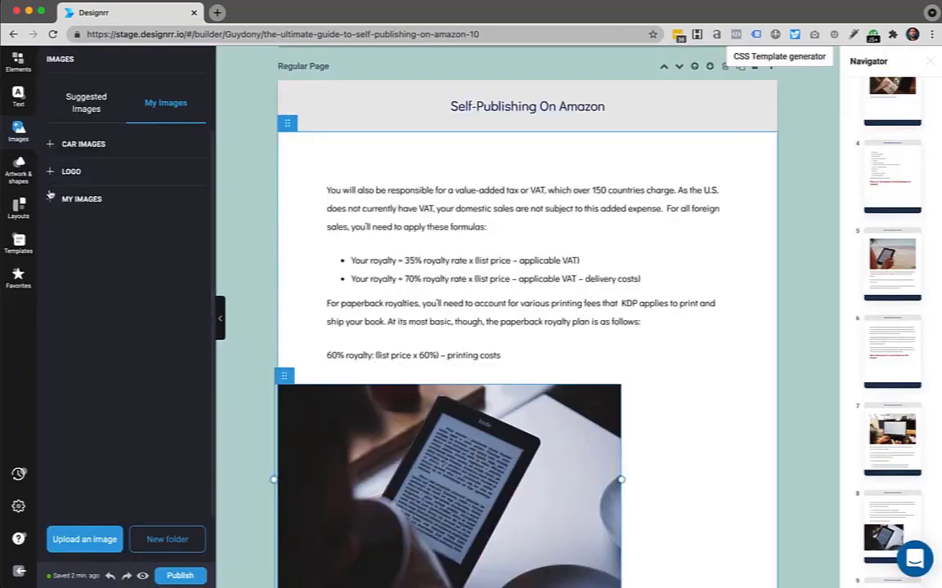
left_click(50, 171)
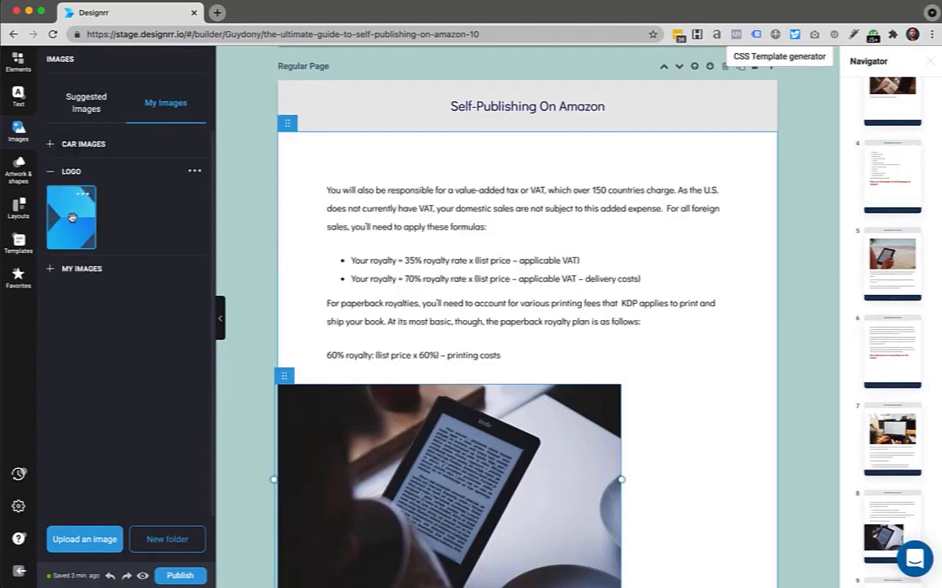
Add the blue arrow logo to page 8, allow free movement, shrink it, and place it at the left end of the header.
left_click_drag(72, 218, 311, 145)
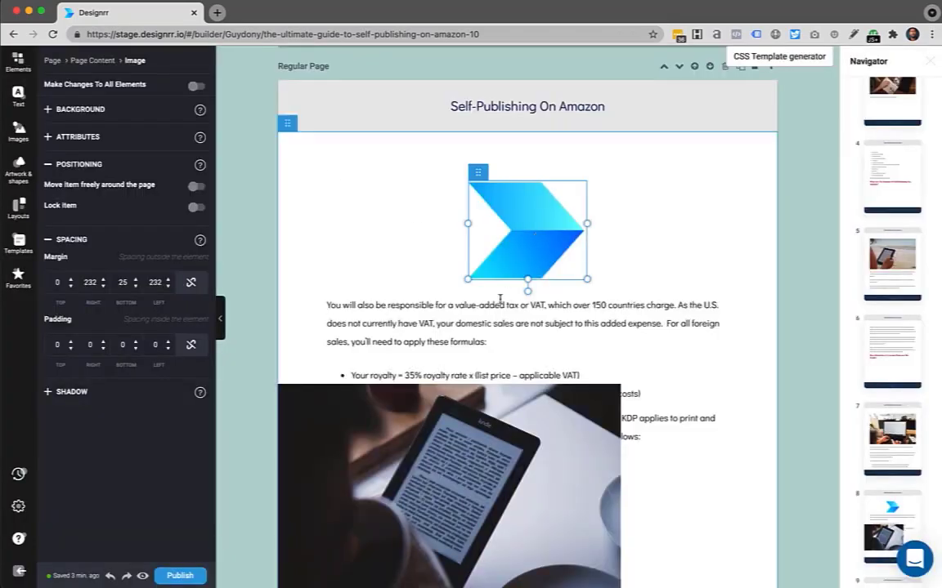
left_click(196, 187)
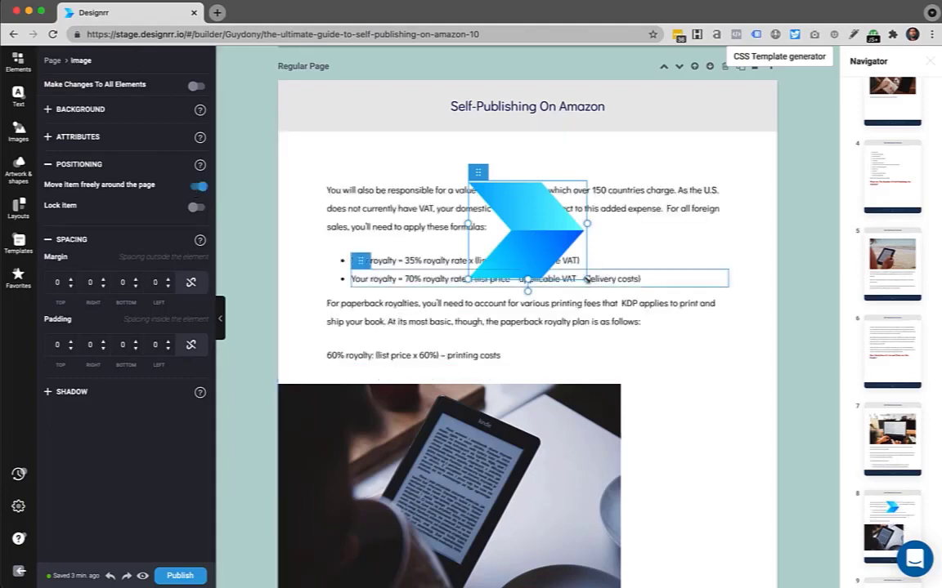
left_click_drag(587, 278, 515, 221)
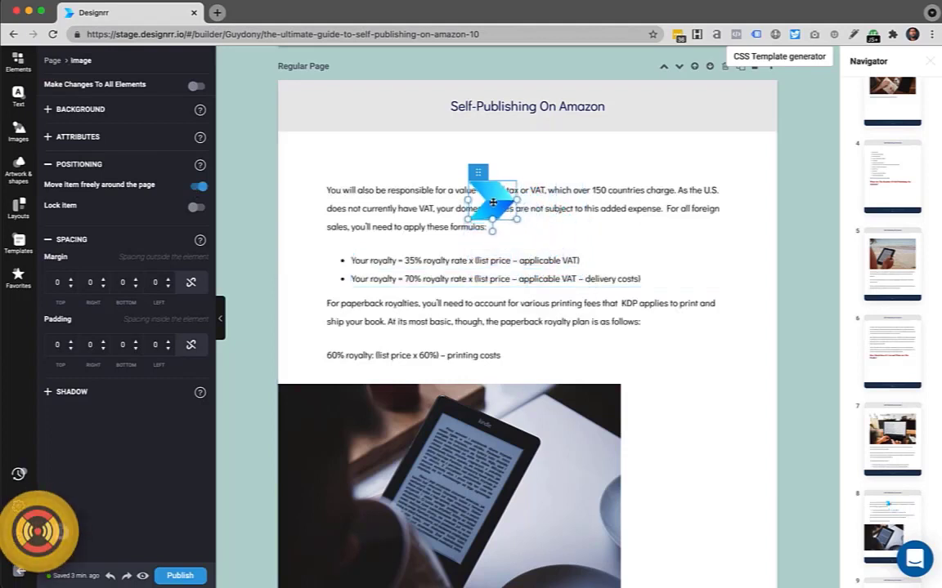
left_click_drag(489, 189, 307, 108)
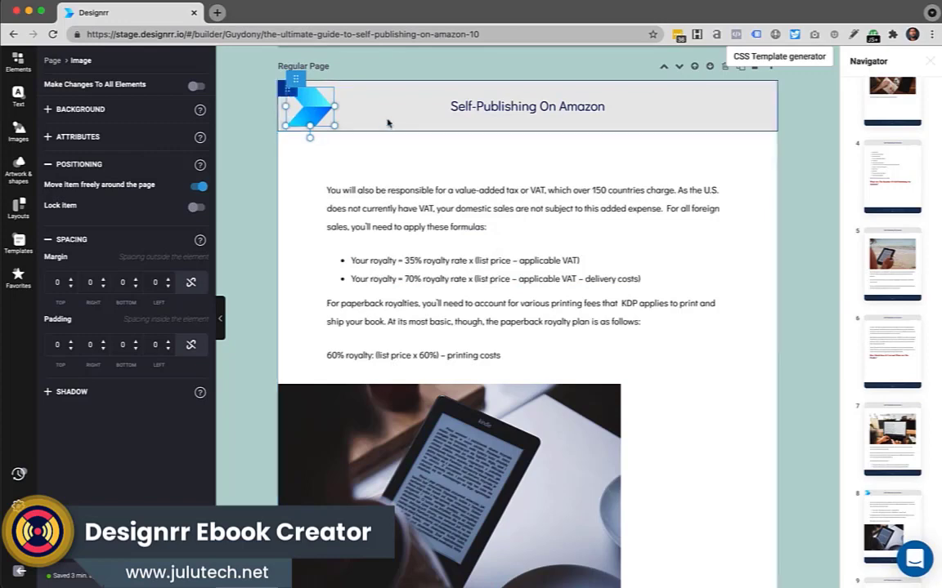
Clone the header logo to every page and check it on the page that follows page 8.
right_click(307, 108)
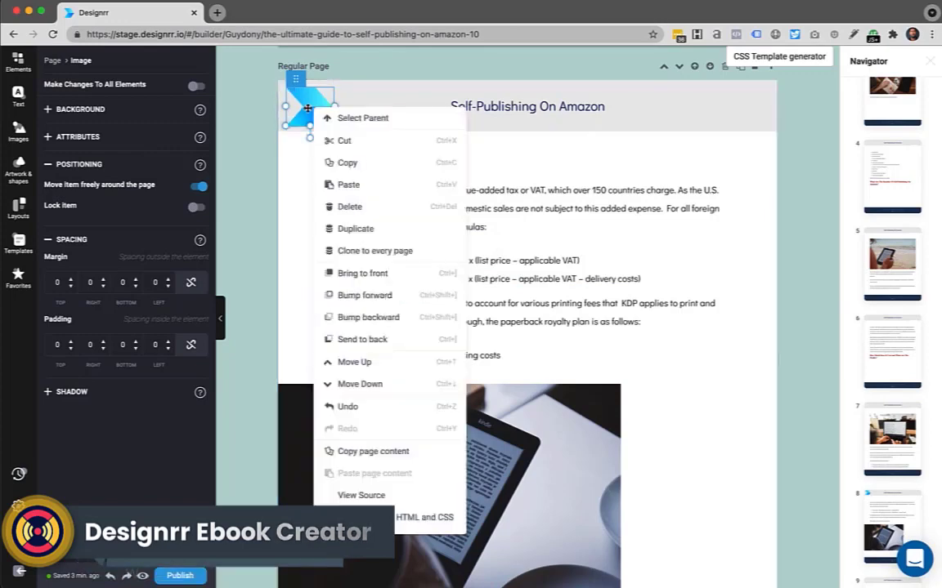
left_click(348, 254)
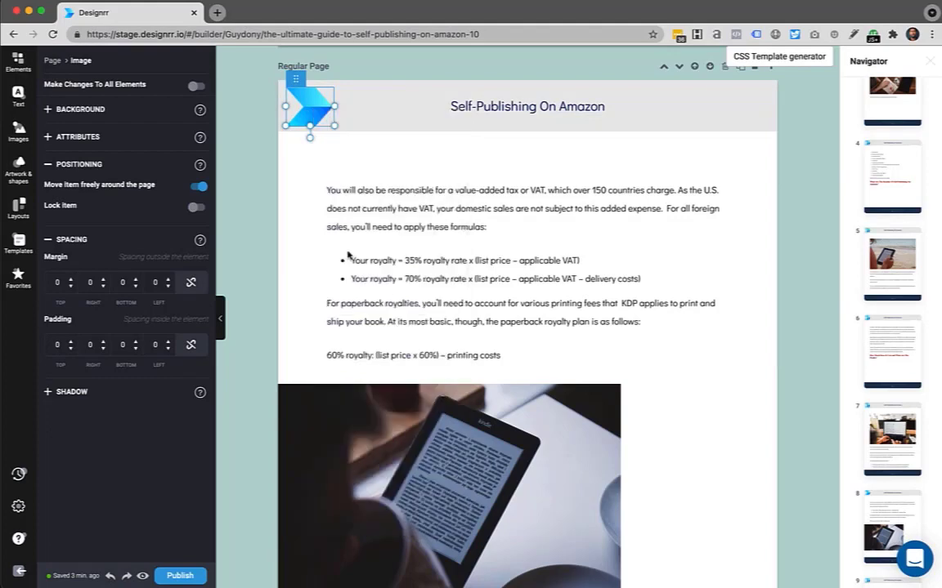
scroll(348, 253, "down", 10)
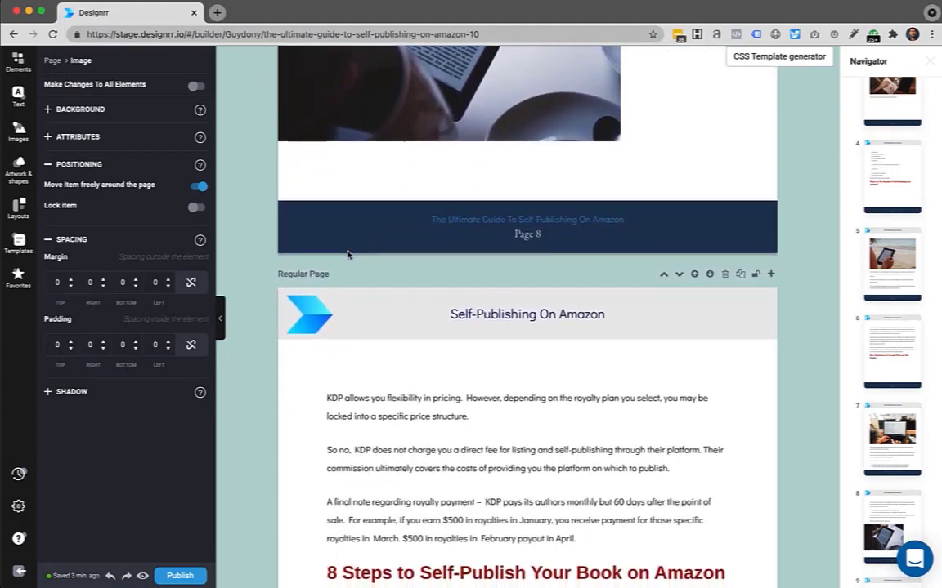
scroll(348, 253, "down", 3)
left_click(296, 219)
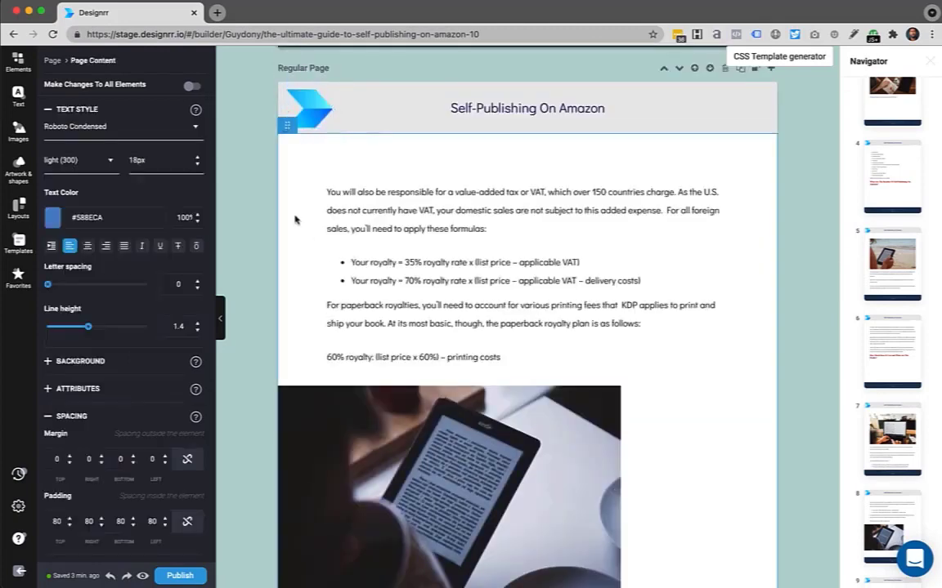
Add a second blue arrow logo to page 8, allow free movement, and enlarge it across the middle of the text.
left_click(18, 129)
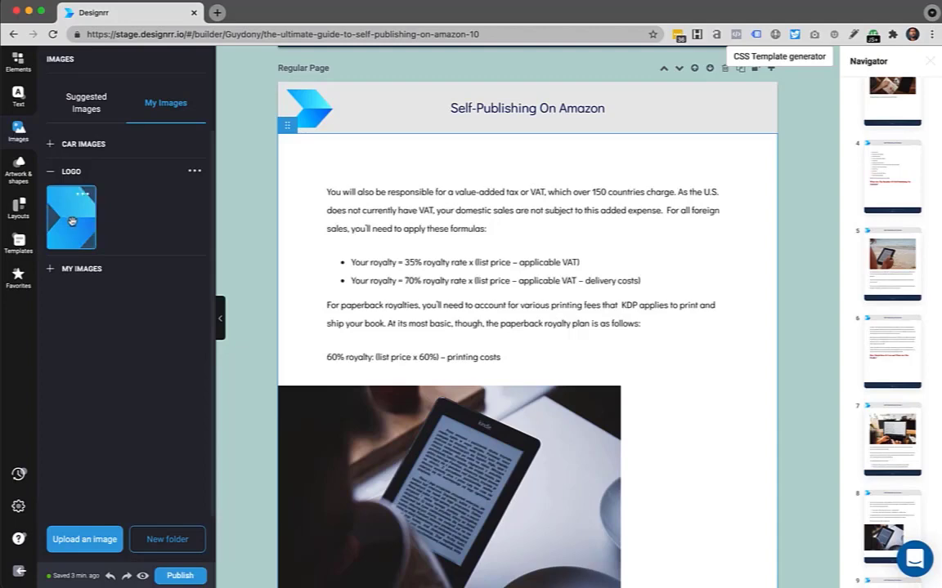
left_click_drag(71, 210, 536, 295)
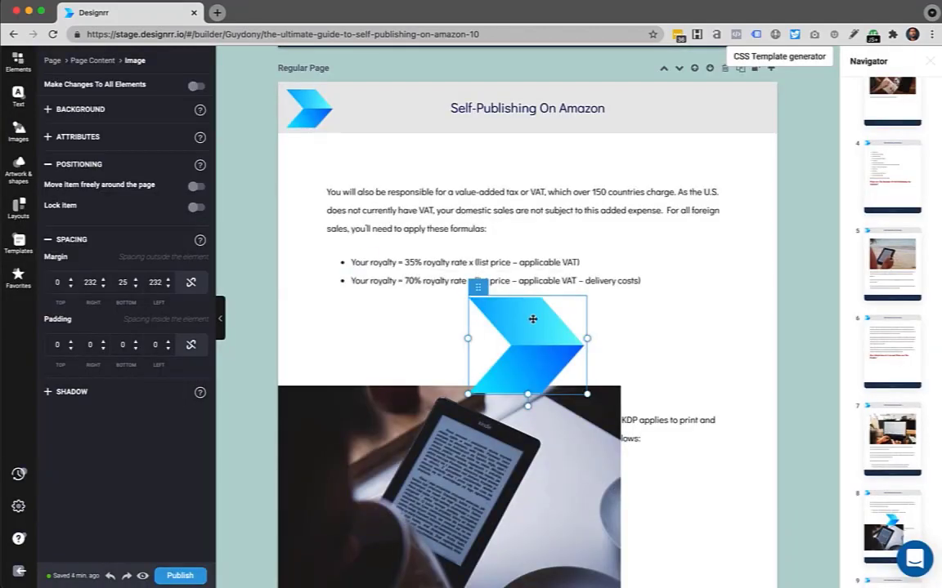
left_click(196, 186)
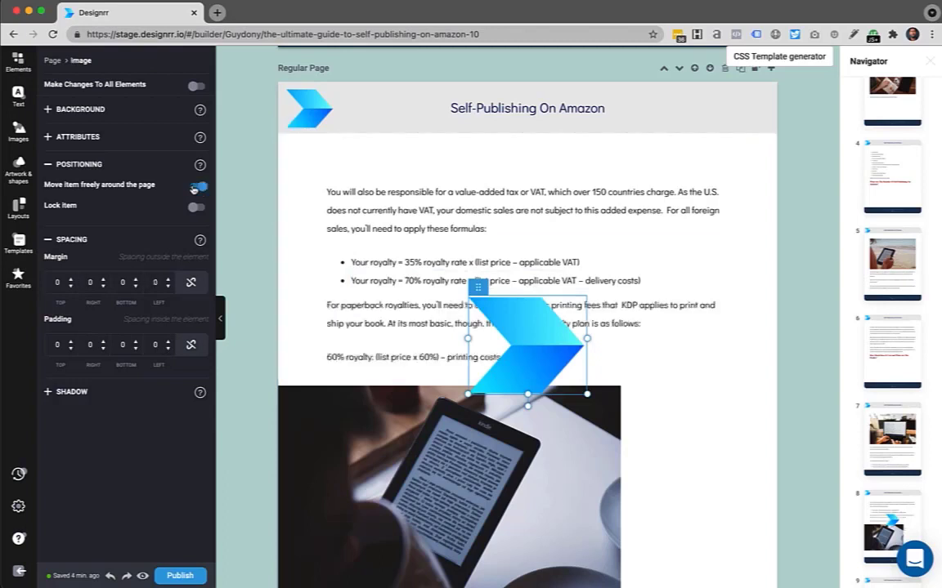
left_click_drag(540, 365, 469, 296)
left_click_drag(510, 323, 654, 438)
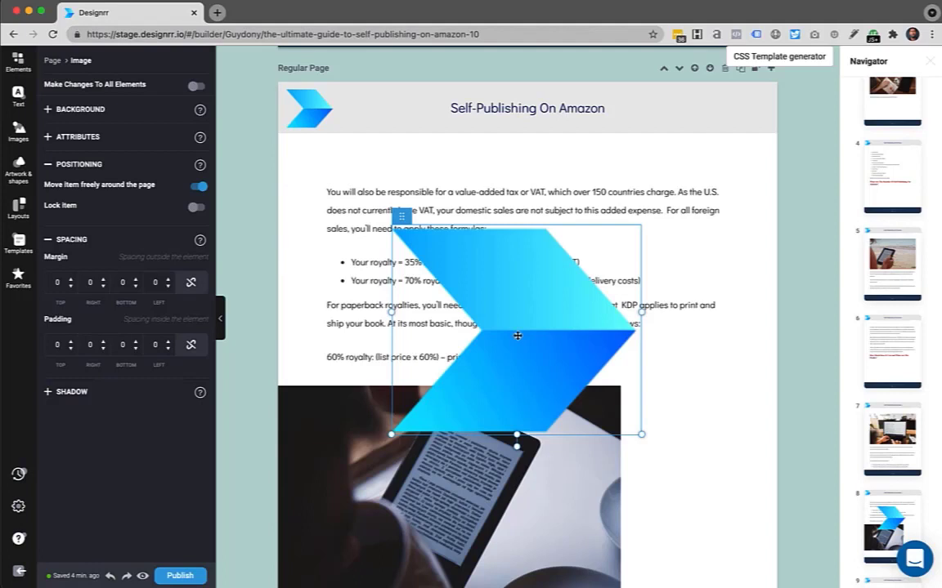
Send the large logo behind the page text and set its opacity to 10% as a watermark.
mouse_move(400, 216)
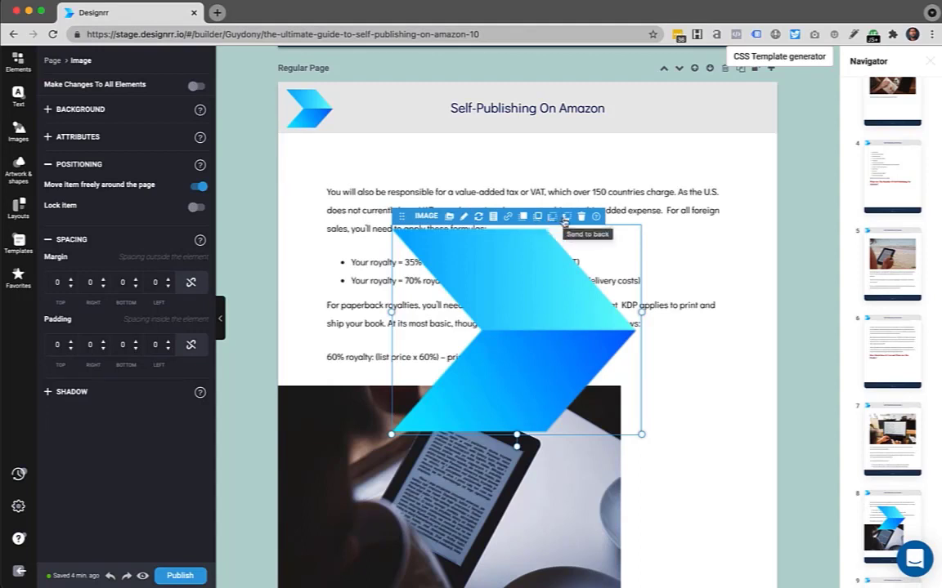
left_click(564, 220)
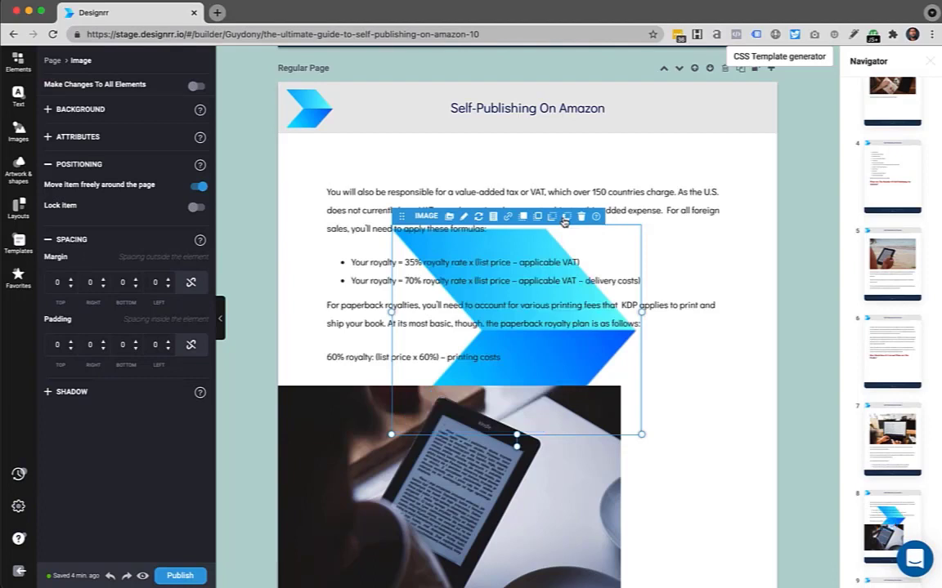
left_click(82, 136)
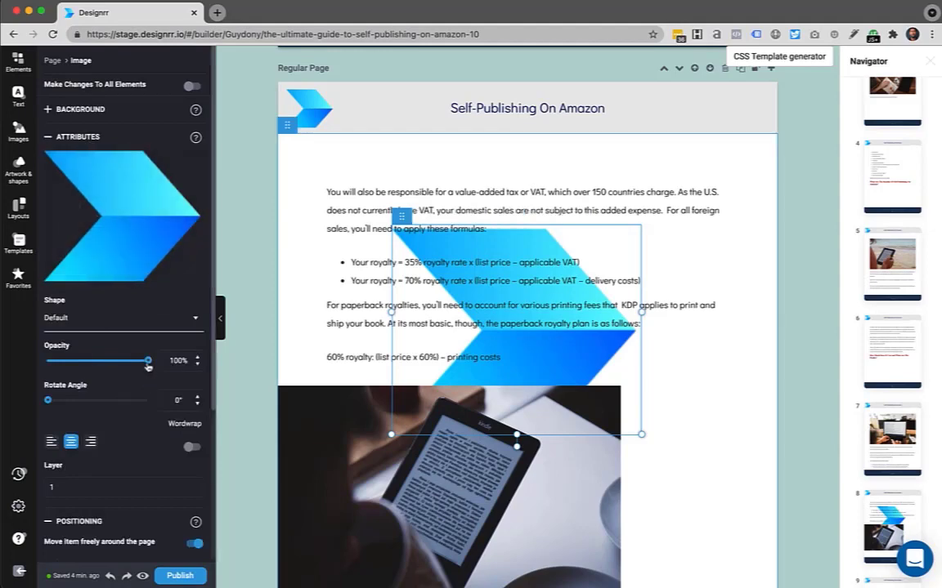
left_click_drag(148, 362, 57, 363)
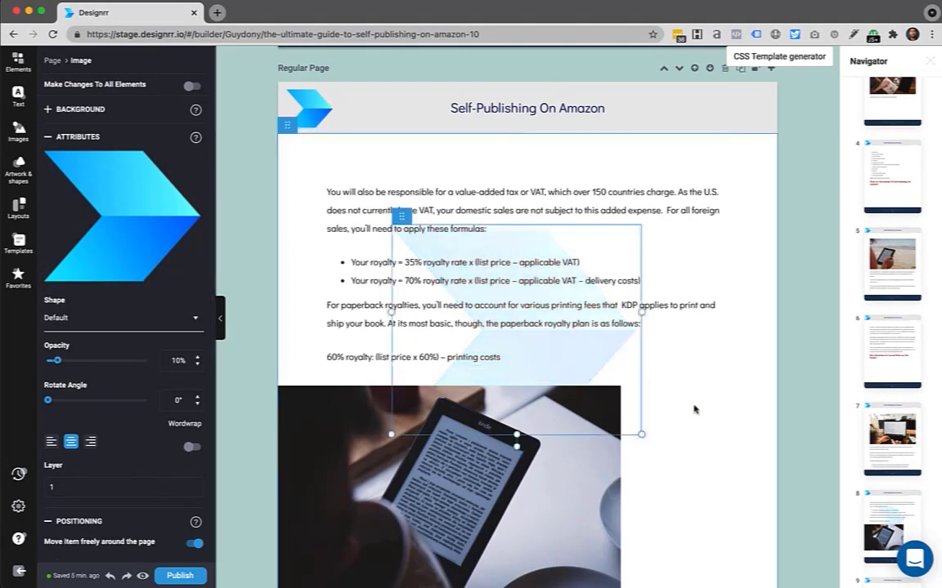
Clone the faded logo watermark to every page.
scroll(694, 409, "down", 1)
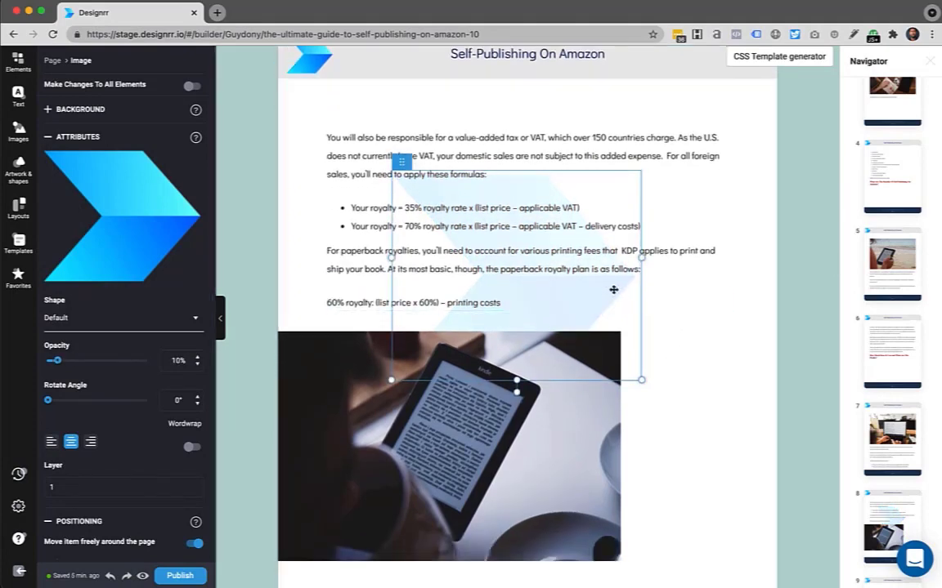
right_click(613, 289)
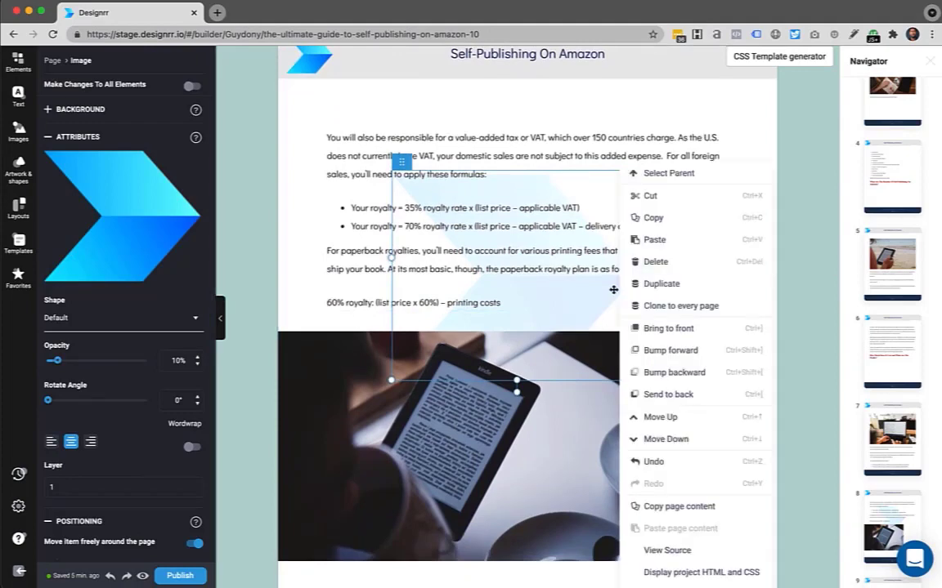
left_click(688, 313)
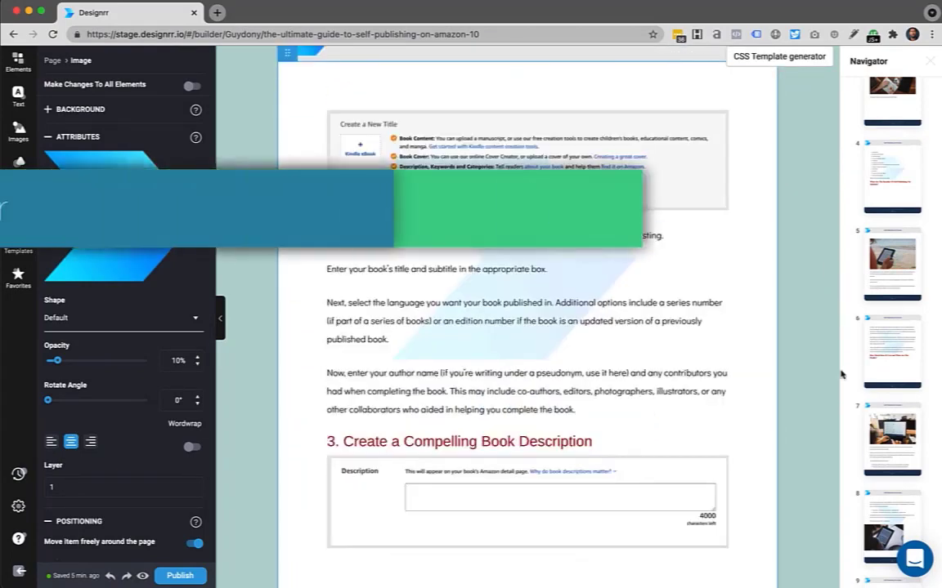
Add the red video camera icon from the Marketing icons to page 10, shrink it, and place it at the footer's right end.
scroll(809, 384, "down", 2)
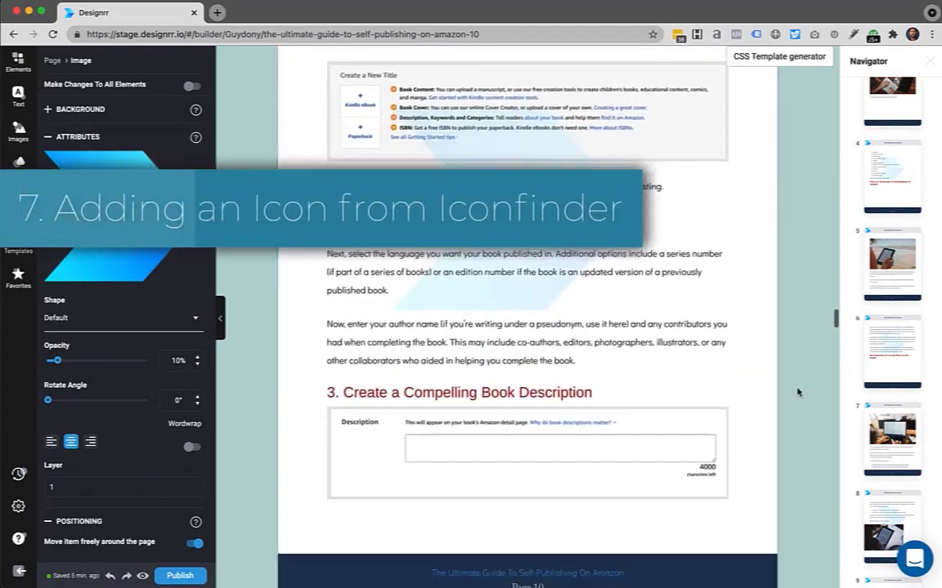
scroll(798, 393, "down", 1)
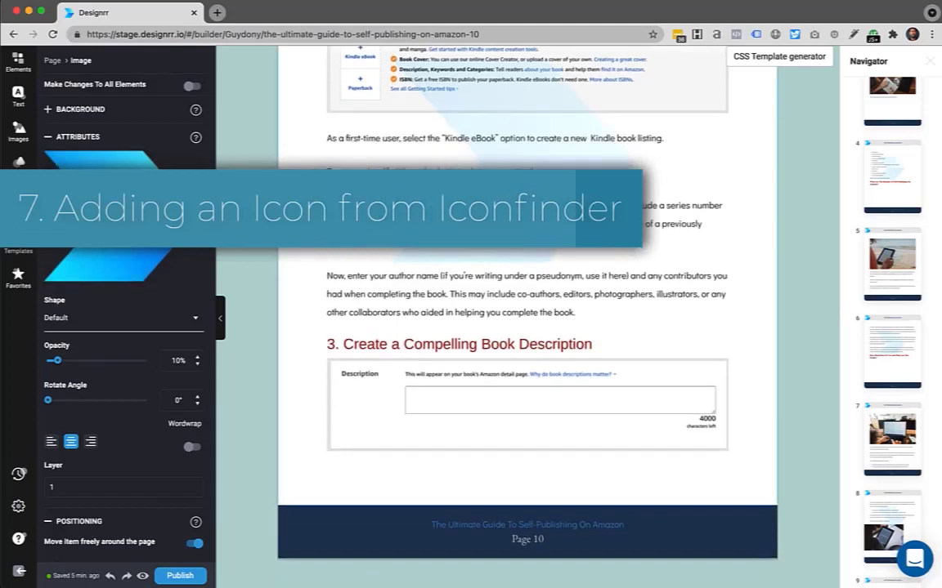
left_click(19, 165)
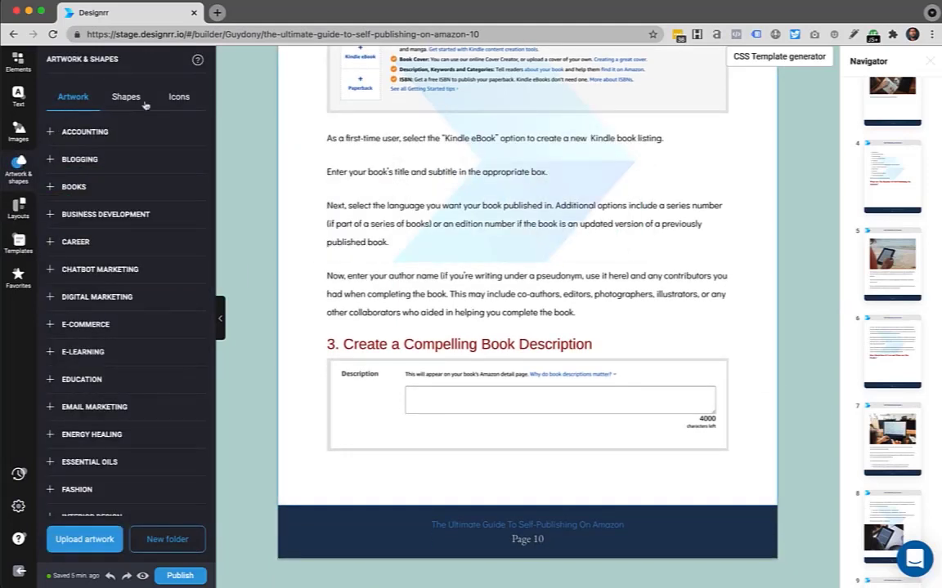
left_click(179, 98)
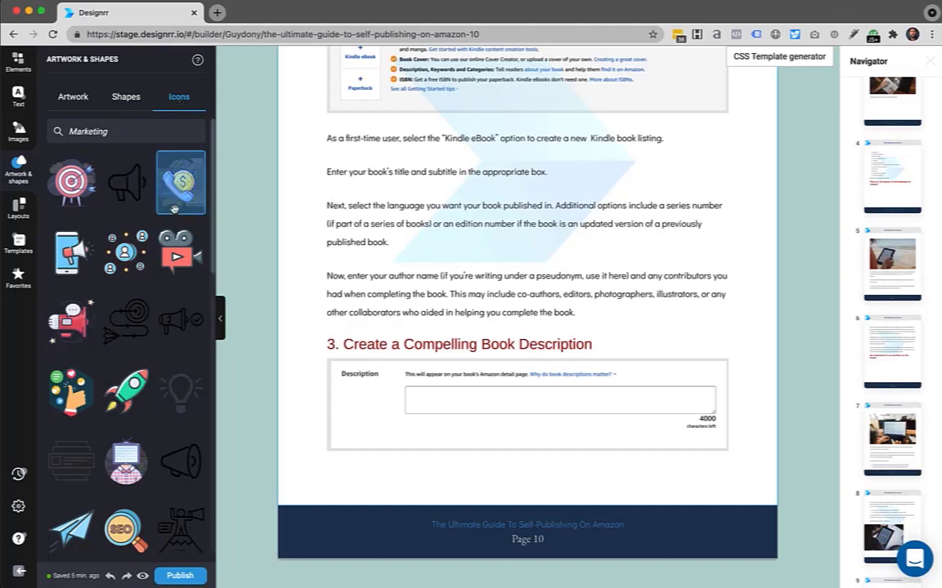
left_click_drag(175, 244, 423, 227)
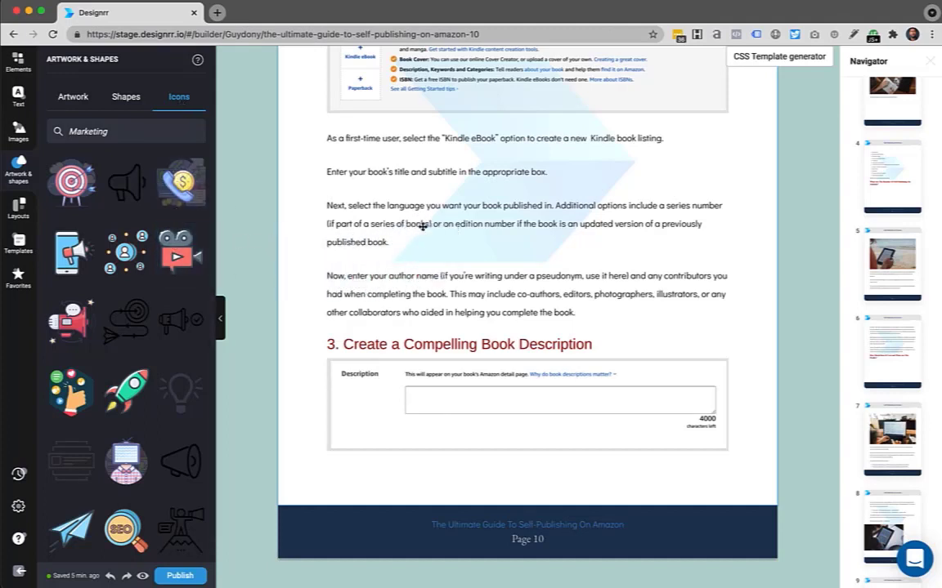
left_click_drag(181, 254, 321, 309)
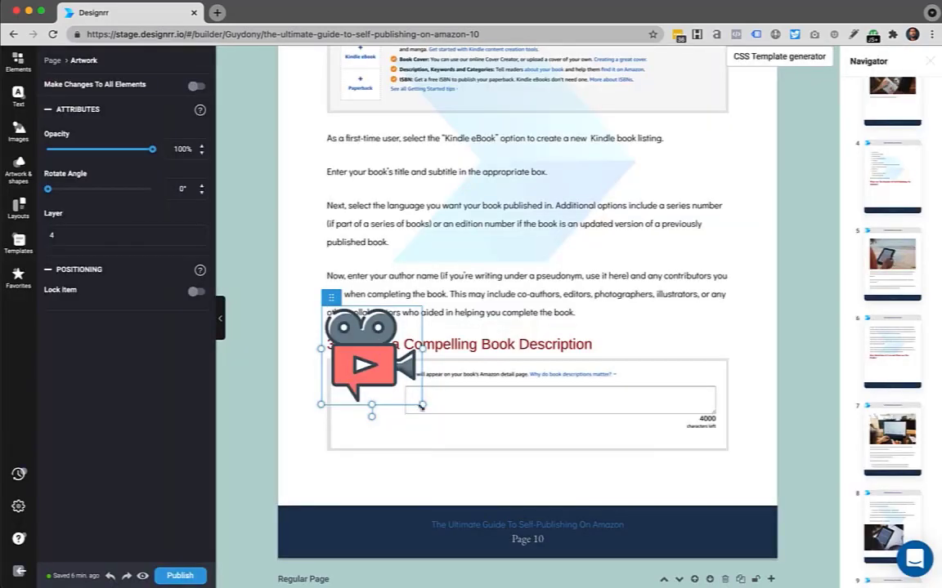
mouse_move(331, 297)
left_mouse_down()
mouse_move(750, 185)
mouse_move(735, 168)
mouse_move(736, 90)
mouse_move(761, 309)
mouse_move(751, 440)
mouse_move(734, 442)
mouse_move(725, 421)
mouse_move(745, 448)
left_mouse_up()
Clone the video camera footer icon to every page.
scroll(735, 167, "down", 2)
right_click(746, 449)
left_click(788, 311)
Insert a new page of type Regular directly after page 11.
scroll(787, 310, "down", 3)
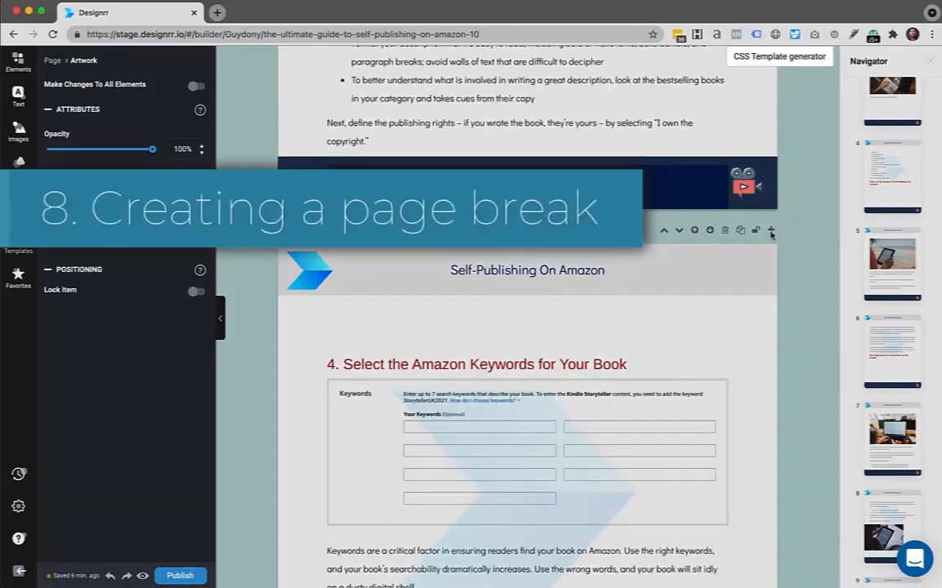
left_click(770, 232)
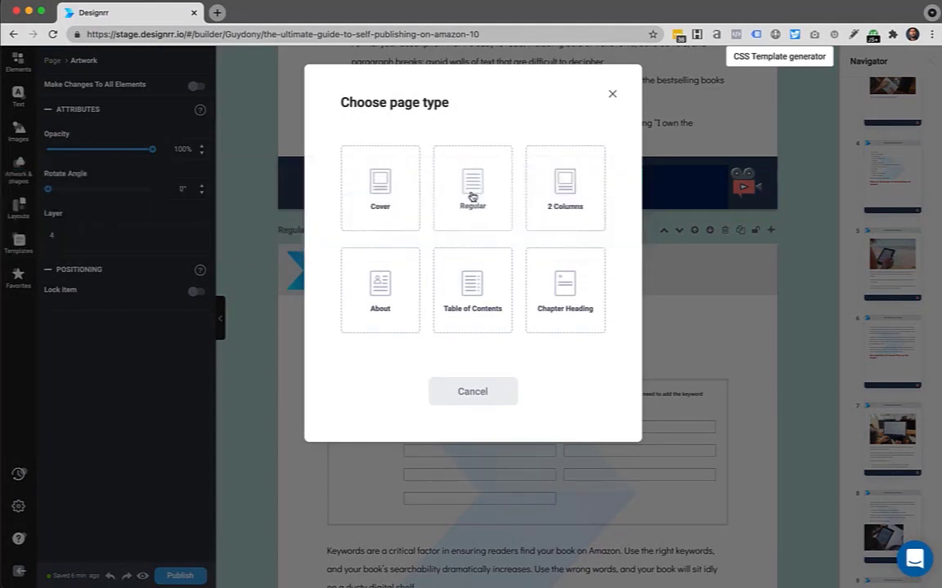
left_click(472, 197)
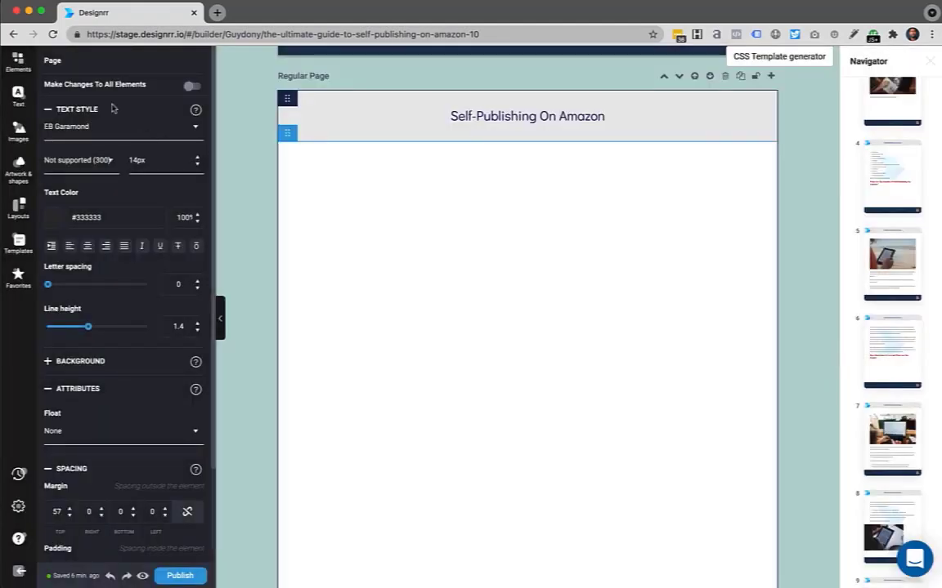
Add a paragraph to the blank page reading "This is some new text" and "You can't paste content using your browser - instead use insert content".
left_click(18, 93)
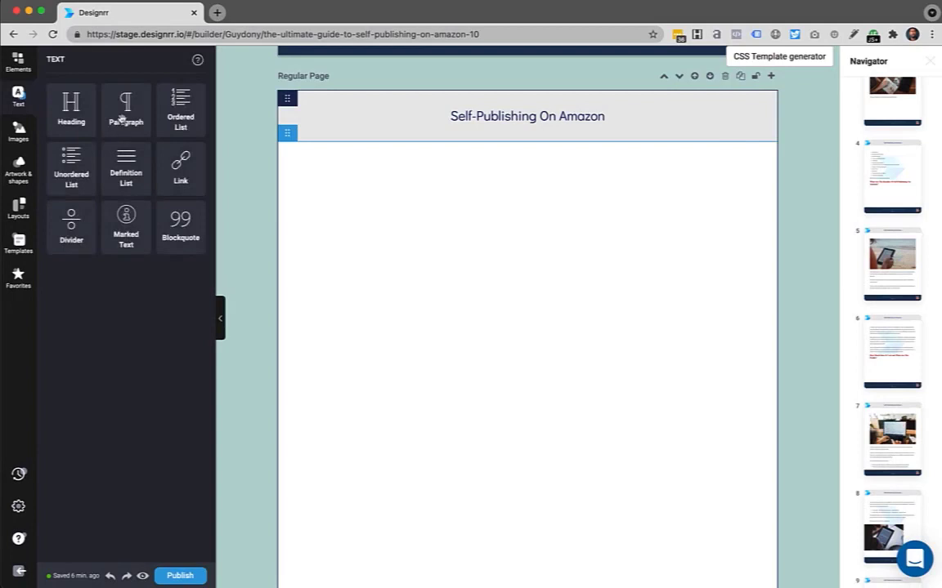
left_click_drag(110, 106, 451, 256)
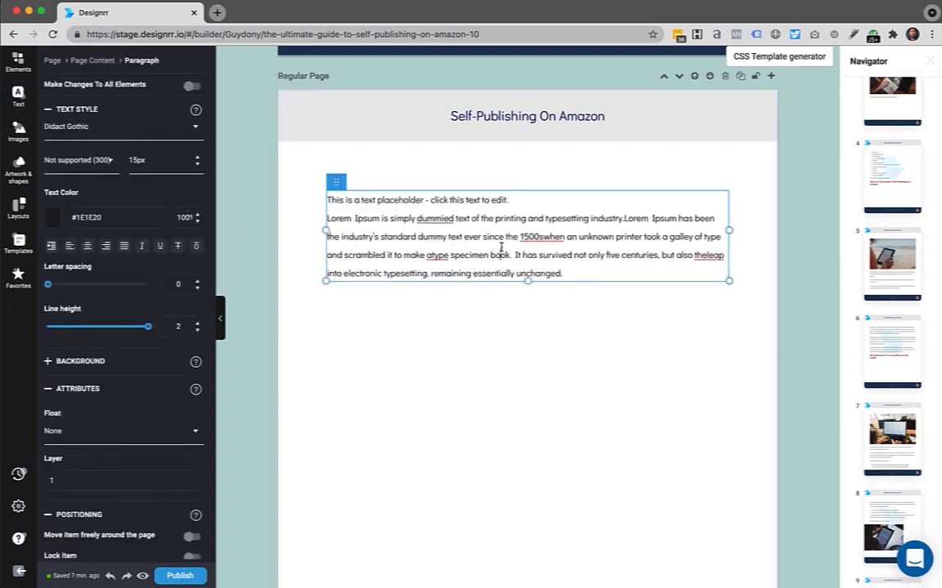
left_click_drag(562, 273, 320, 184)
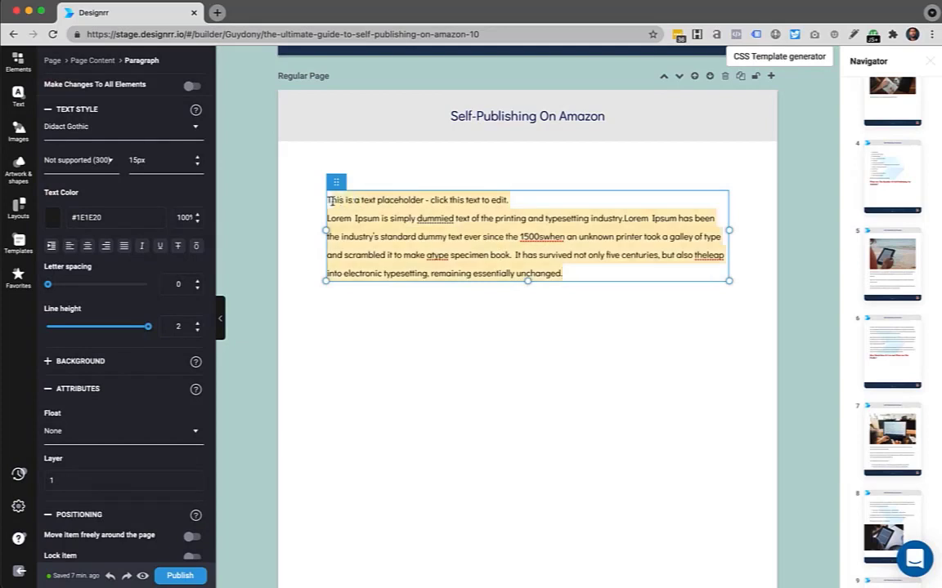
type("This is some new text")
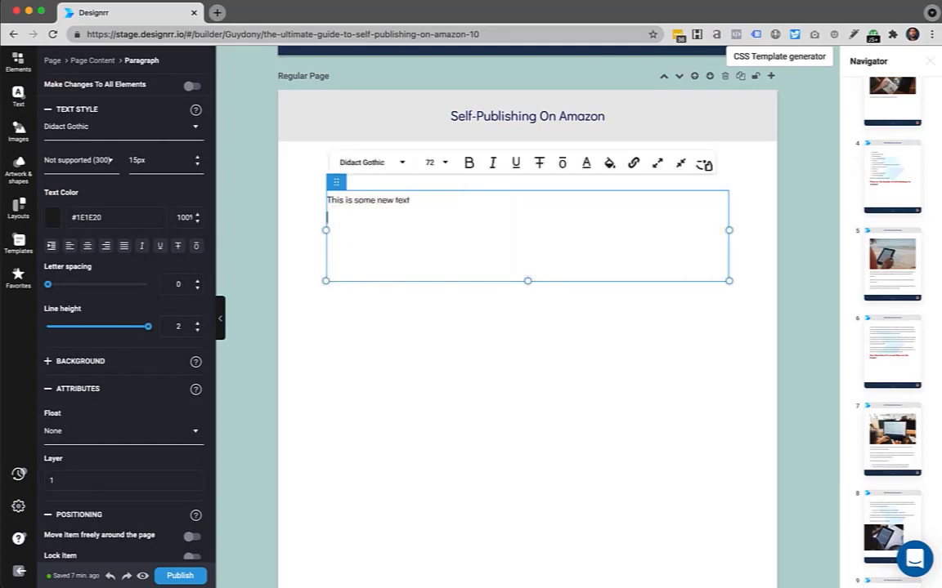
key("Return")
type("You can't paste content using your ")
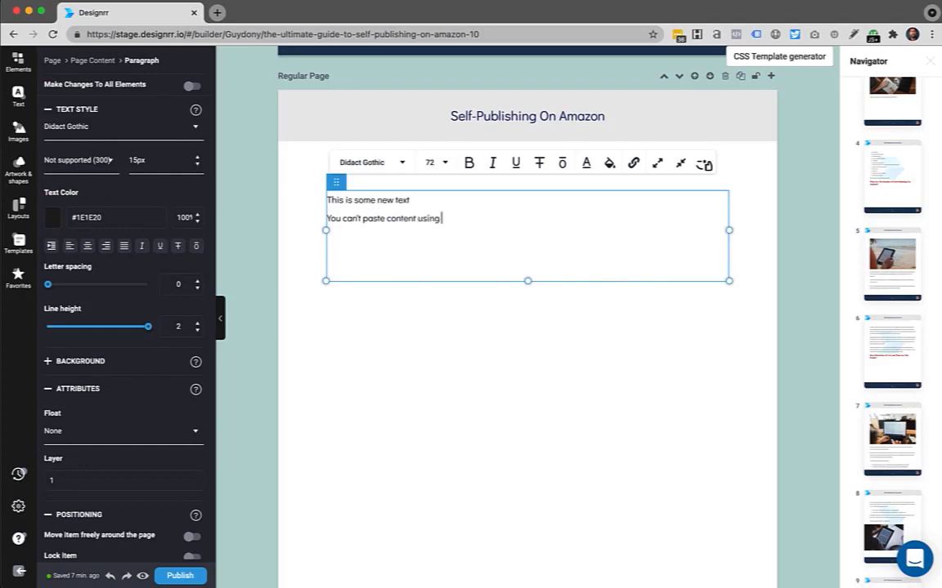
type("browser - instead use insert content")
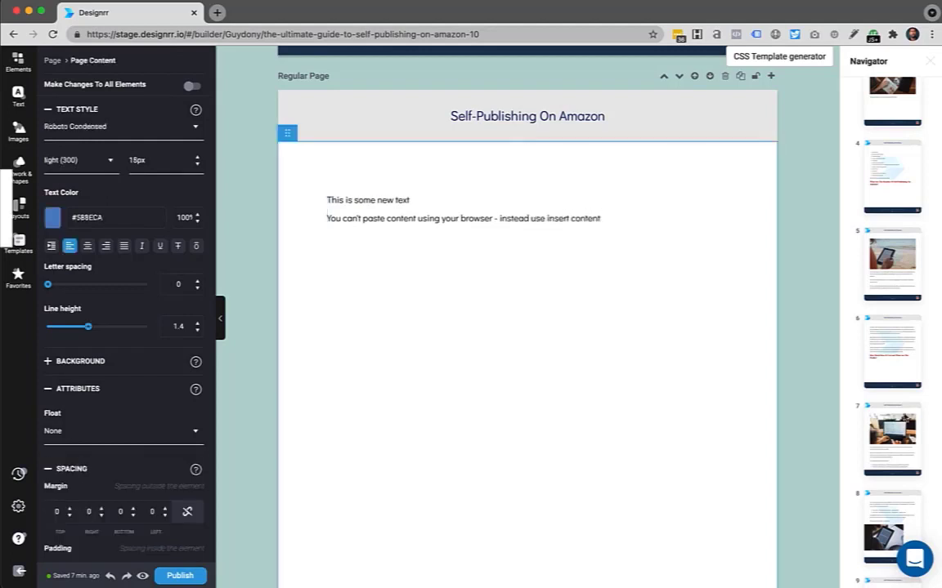
Insert content after page 12 by importing it through Copy & Paste with the text "this is my new pasted content".
scroll(891, 368, "down", 5)
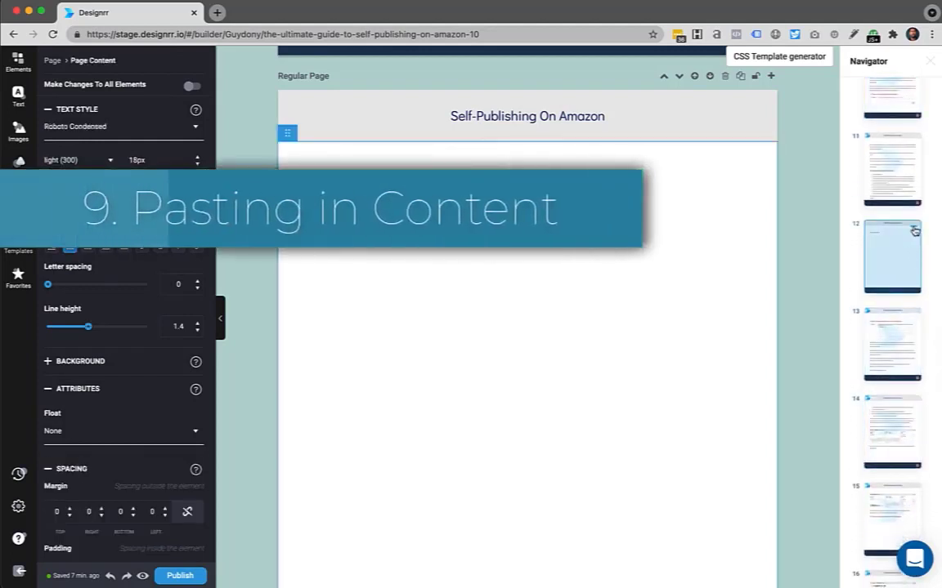
left_click(914, 230)
left_click(880, 318)
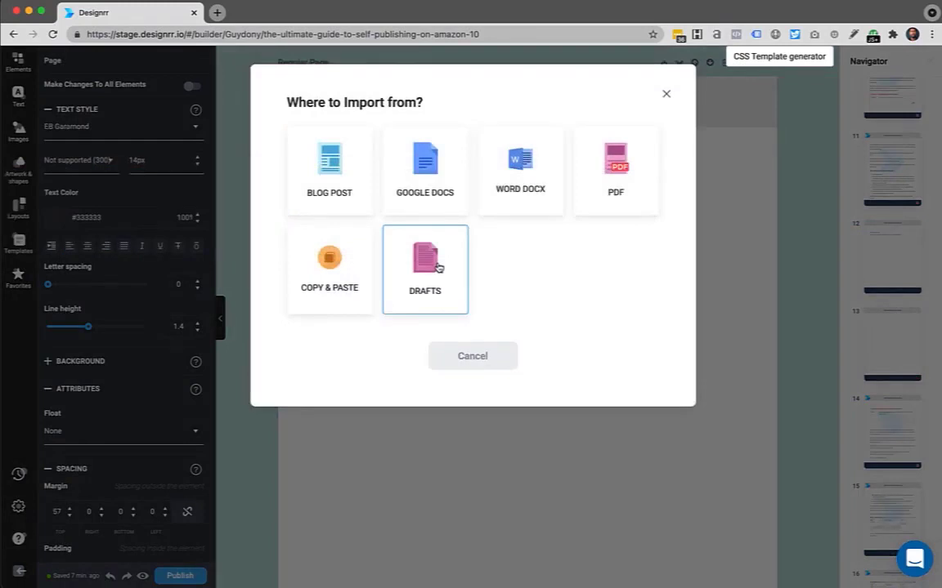
left_click(339, 288)
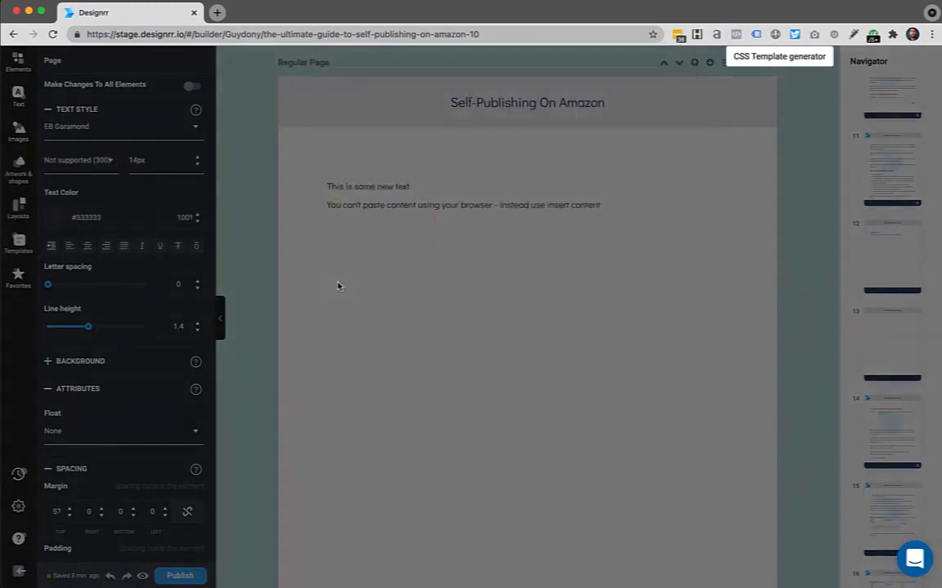
type("this is")
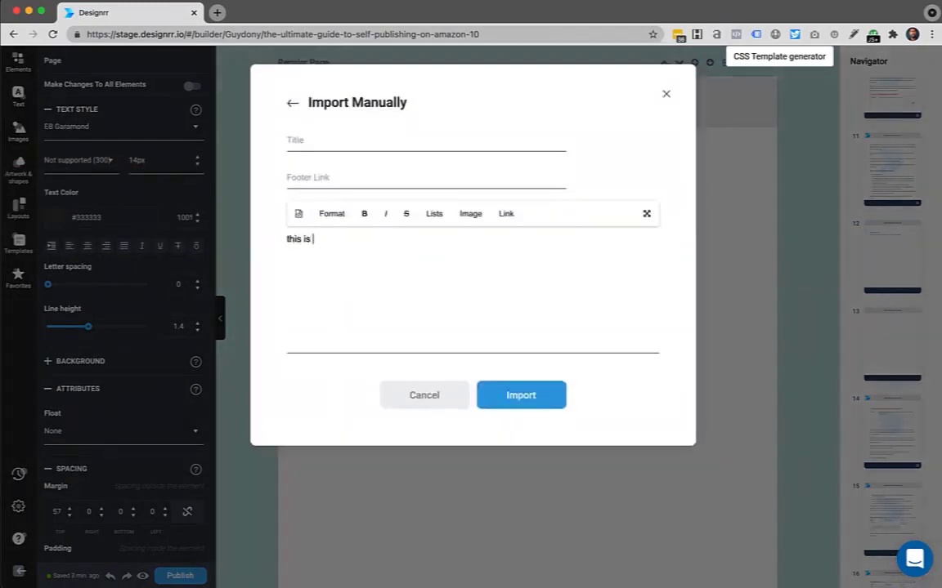
type(" my new pasted content")
left_click(536, 395)
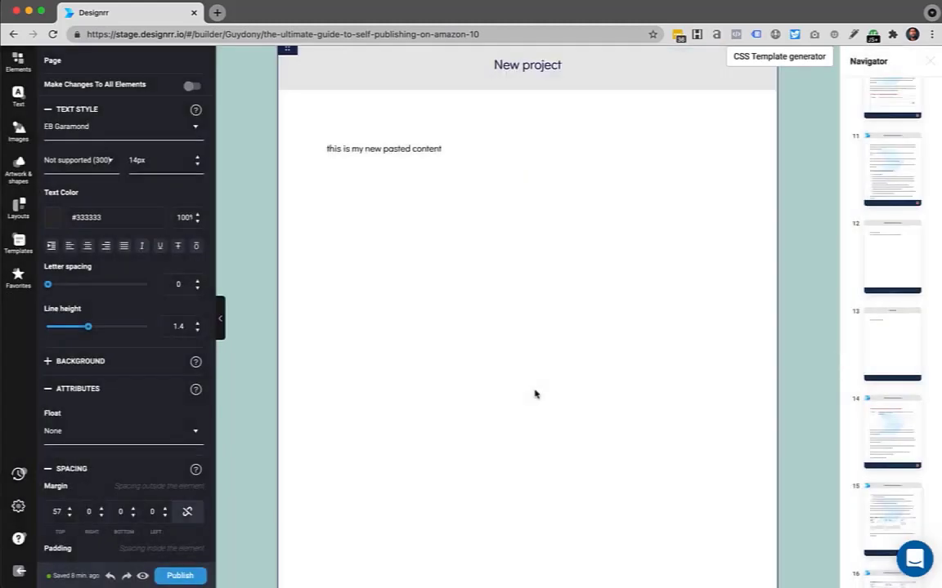
left_click(427, 149)
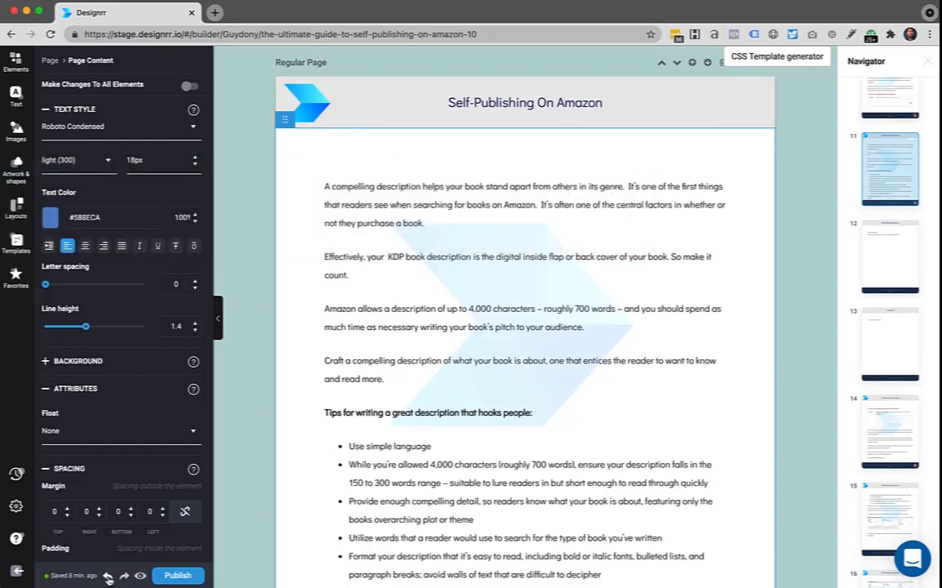
left_click(108, 577)
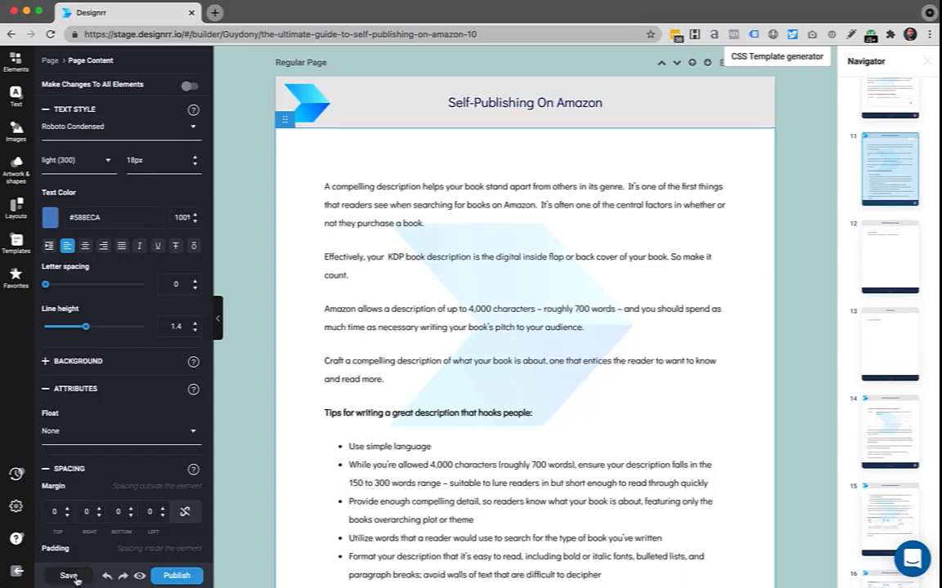
left_click(69, 577)
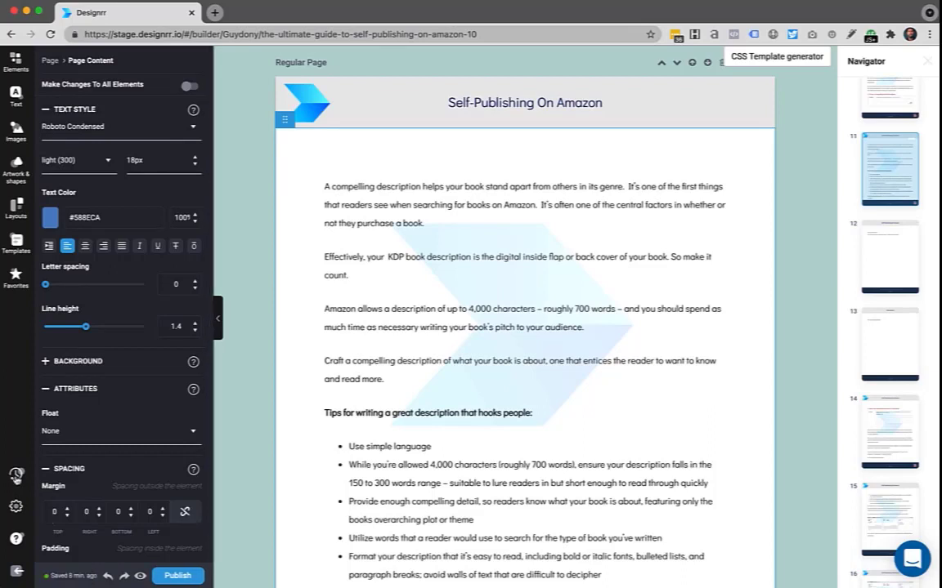
Preview the server-saved revision from July 13th, 2021 13:27 without reverting to it, and show the list of browser backups.
left_click(15, 475)
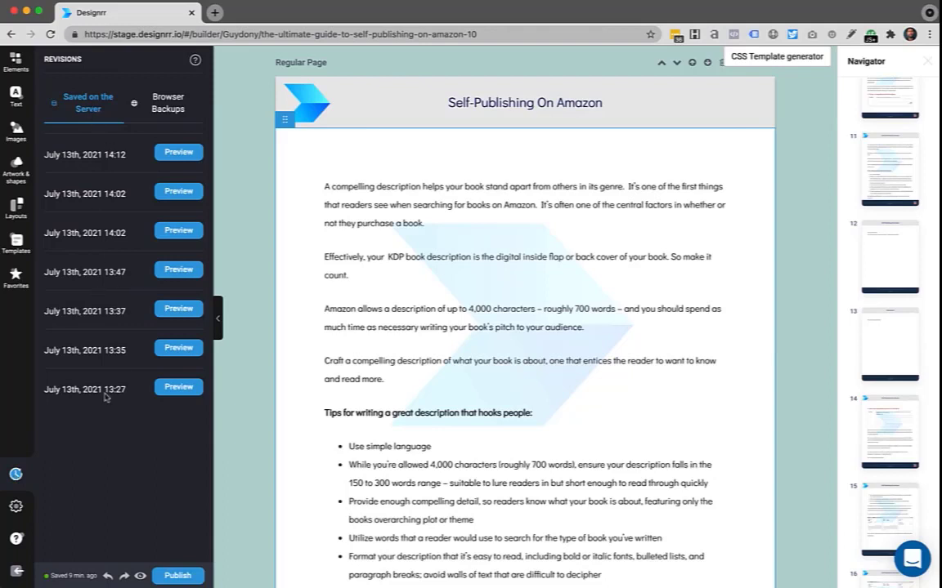
left_click(179, 387)
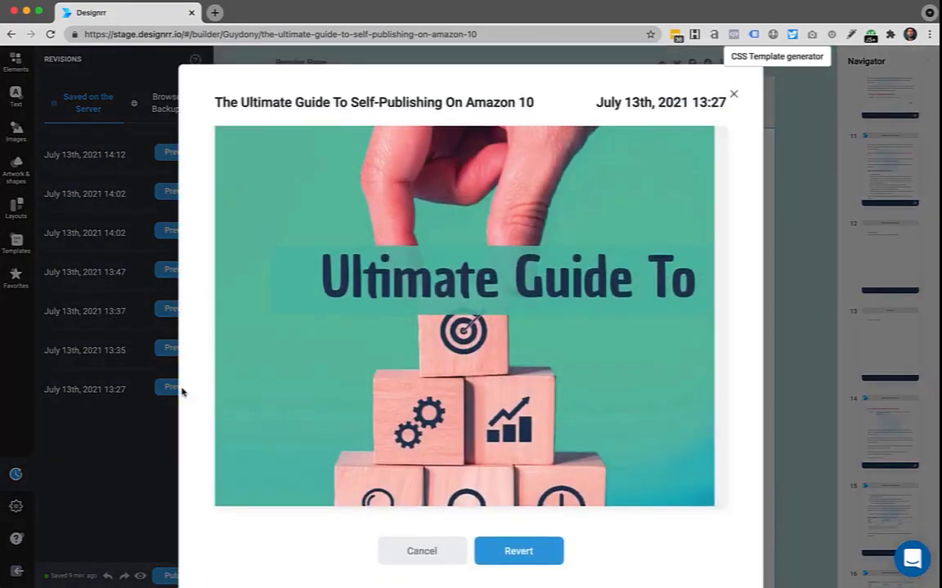
scroll(322, 385, "down", 5)
scroll(322, 385, "down", 15)
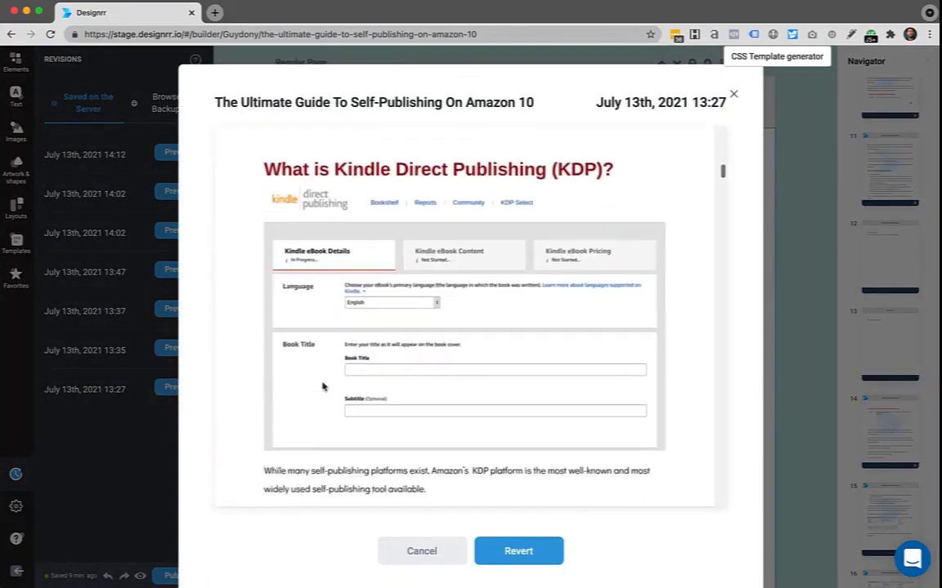
scroll(325, 390, "down", 3)
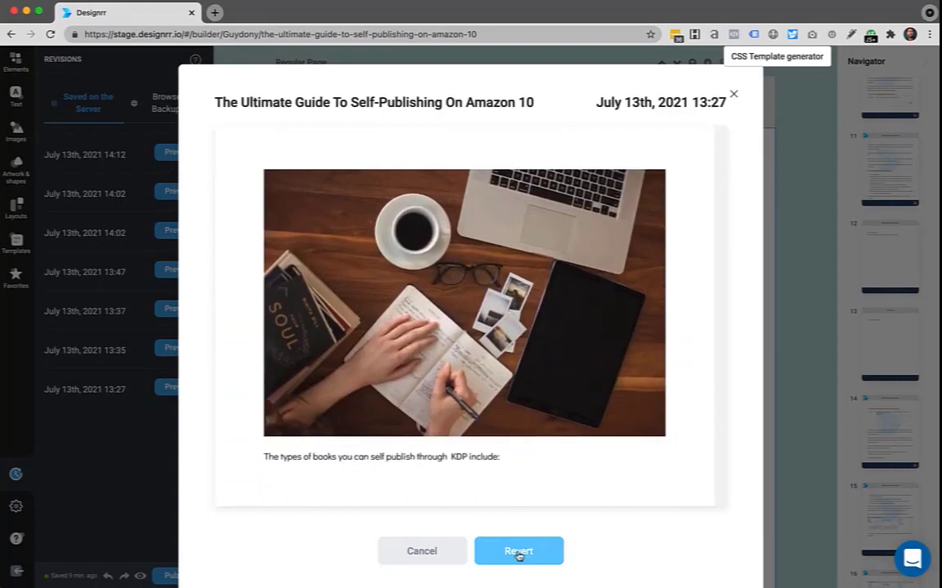
left_click(421, 552)
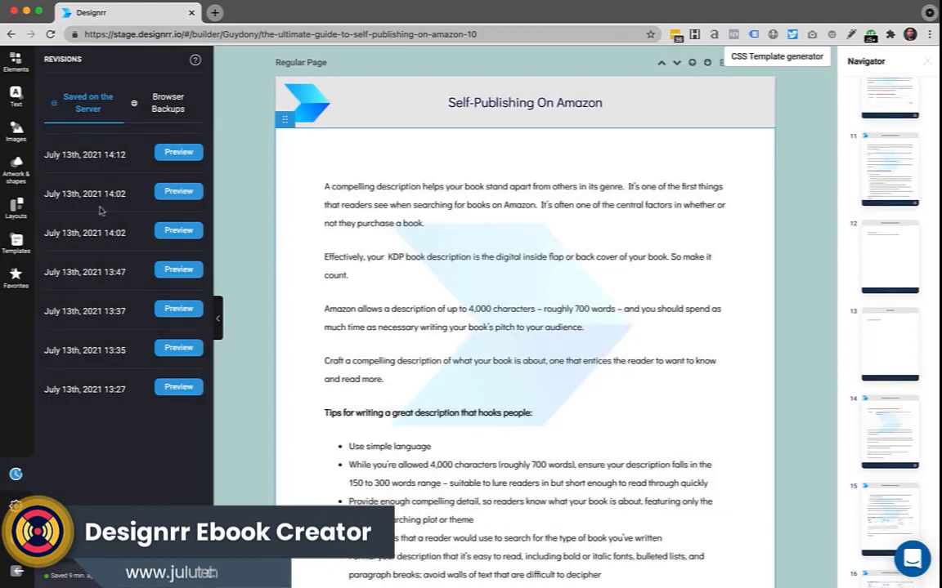
left_click(174, 109)
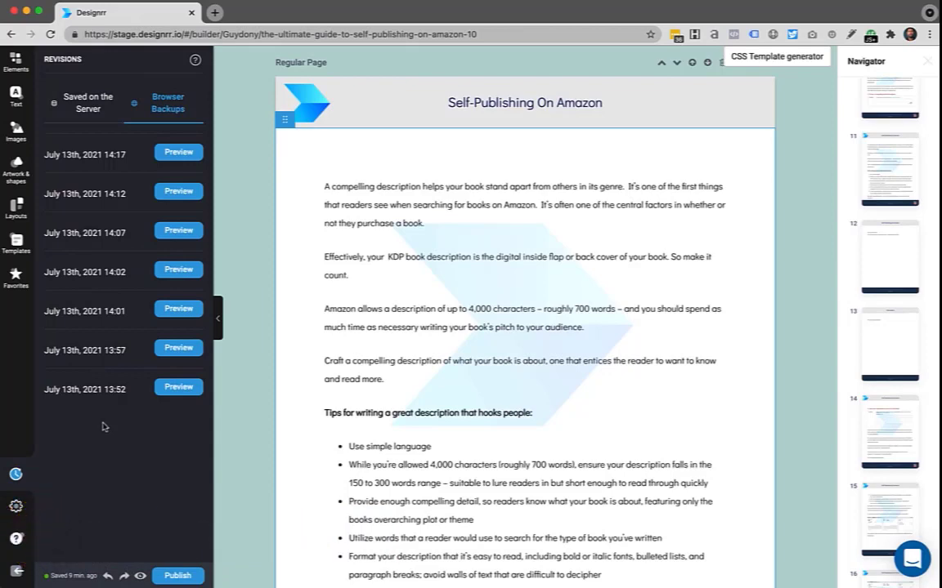
Open the help resources with the quick start steps and how-to guides.
left_click(17, 540)
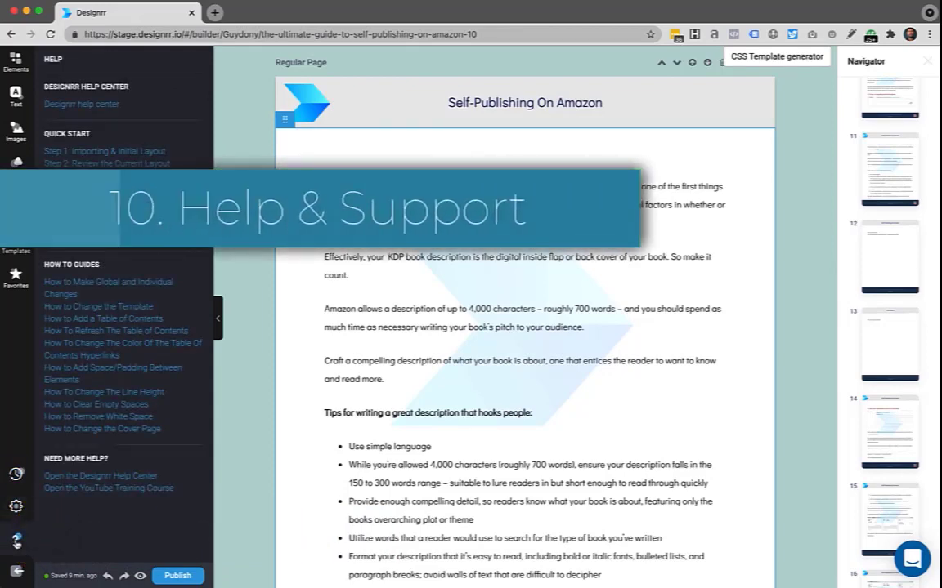